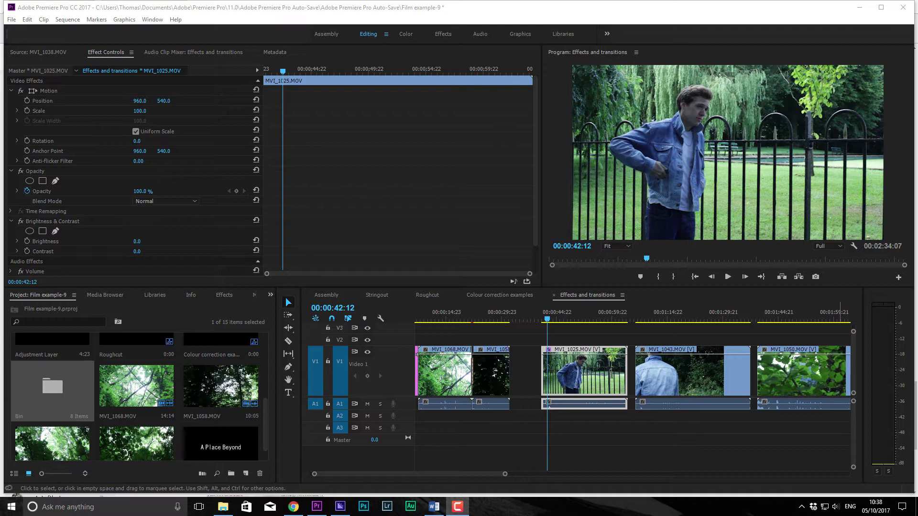
- Review the Stringout and Assembly sequences, and return to the Effects and transitions sequence
{"action": "left_click", "coordinate": [367, 297]}
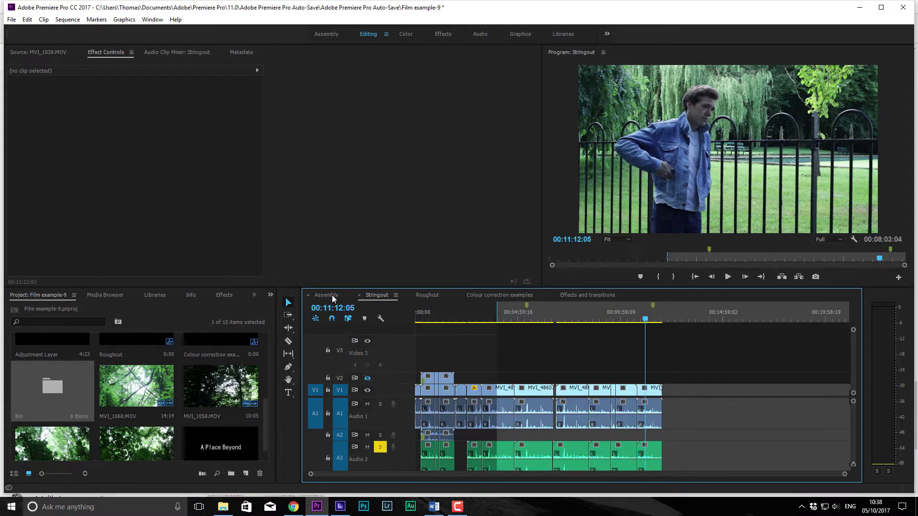
{"action": "left_click", "coordinate": [333, 295]}
{"action": "left_click_drag", "start_coordinate": [458, 314], "coordinate": [493, 310]}
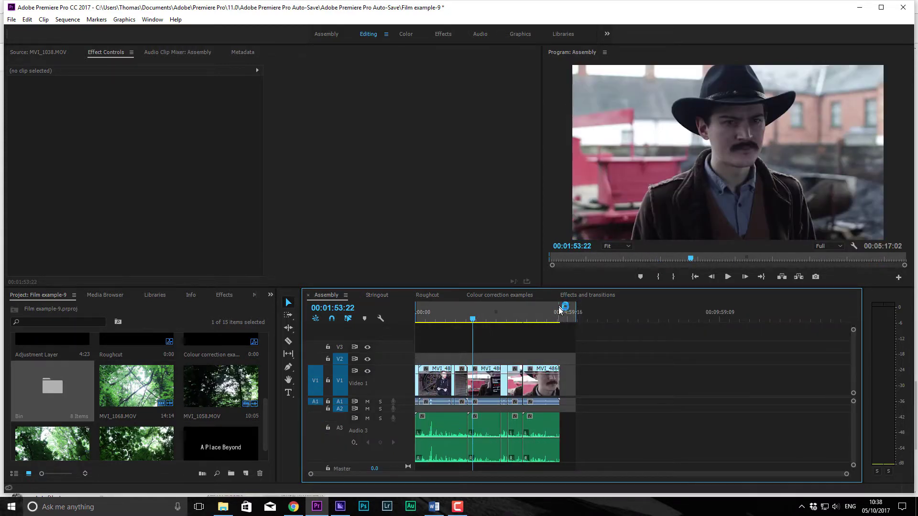
{"action": "left_click", "coordinate": [529, 321]}
{"action": "left_click_drag", "start_coordinate": [529, 320], "coordinate": [493, 334]}
{"action": "left_click", "coordinate": [577, 301]}
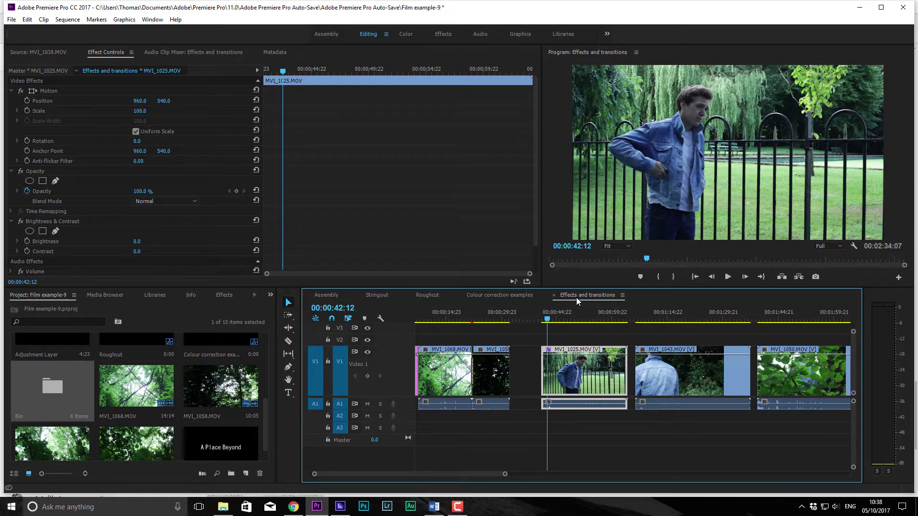
- Preview the MVI_1025.MOV clip in the Effects and transitions sequence, leaving the playhead at 00:00:50:13
{"action": "left_click", "coordinate": [569, 318]}
{"action": "left_click_drag", "start_coordinate": [569, 318], "coordinate": [564, 332]}
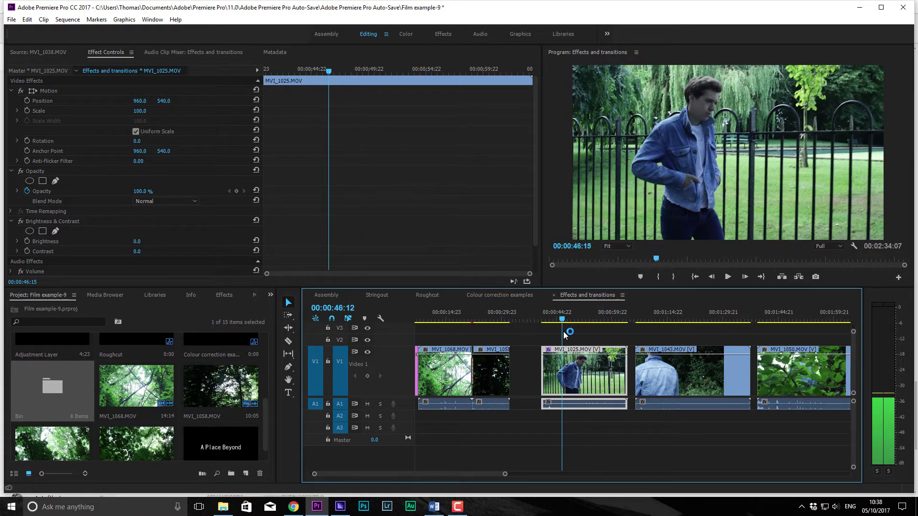
{"action": "key", "text": "space"}
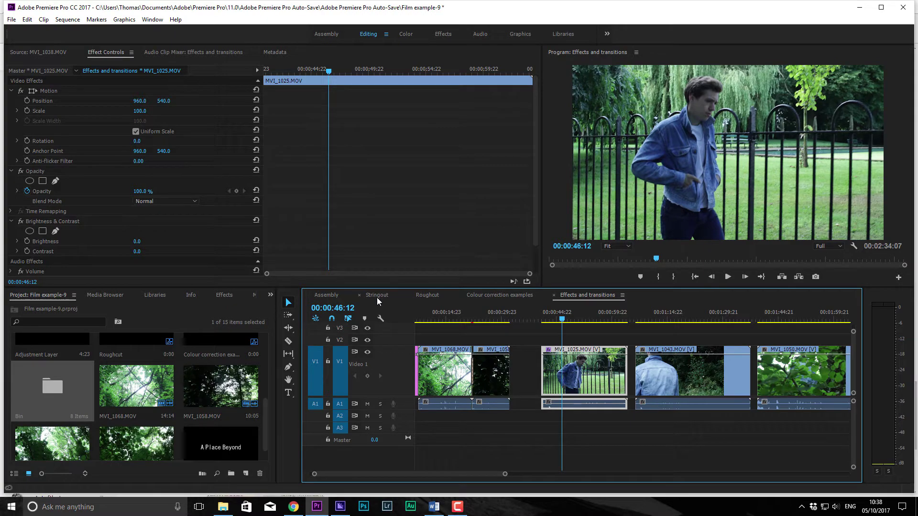
{"action": "left_click", "coordinate": [377, 296]}
{"action": "left_click", "coordinate": [569, 294]}
{"action": "left_click_drag", "start_coordinate": [561, 321], "coordinate": [577, 321]}
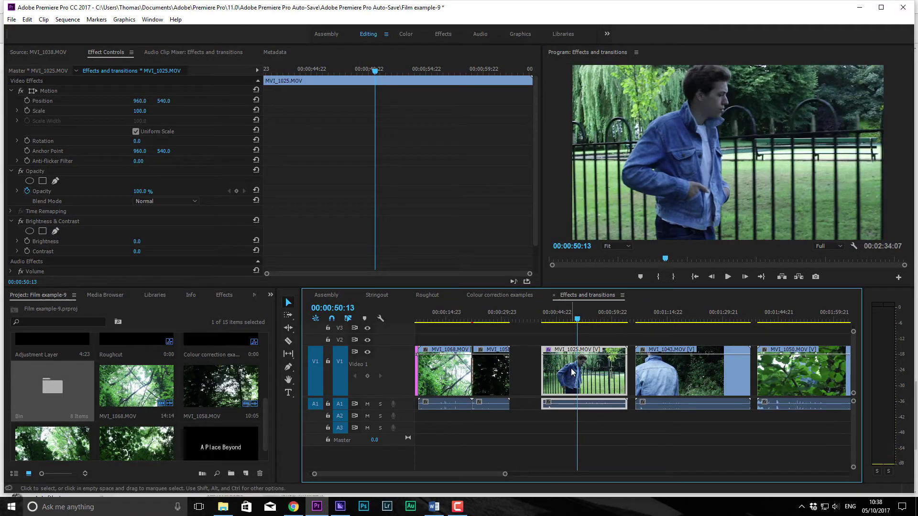
- Switch to the Color workspace and set MVI_1025.MOV's Basic Correction temperature to -18.7 and exposure to 0.5
{"action": "left_click", "coordinate": [406, 35]}
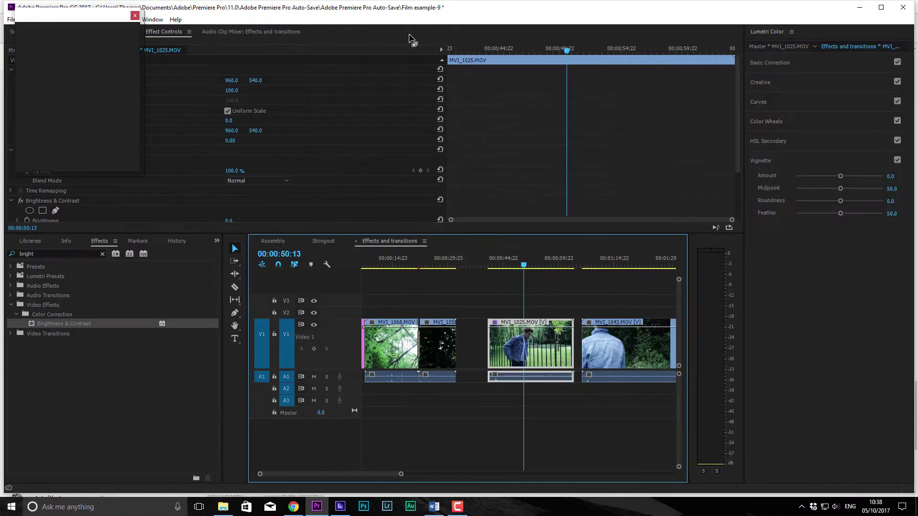
{"action": "left_click", "coordinate": [776, 63]}
{"action": "left_click", "coordinate": [778, 63]}
{"action": "left_click", "coordinate": [778, 62]}
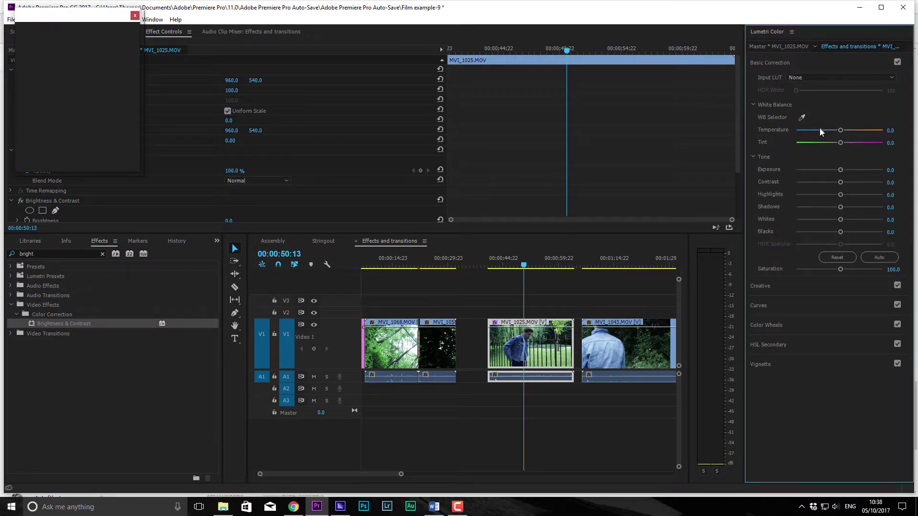
{"action": "left_click_drag", "start_coordinate": [839, 130], "coordinate": [832, 130]}
{"action": "left_click_drag", "start_coordinate": [840, 170], "coordinate": [844, 170]}
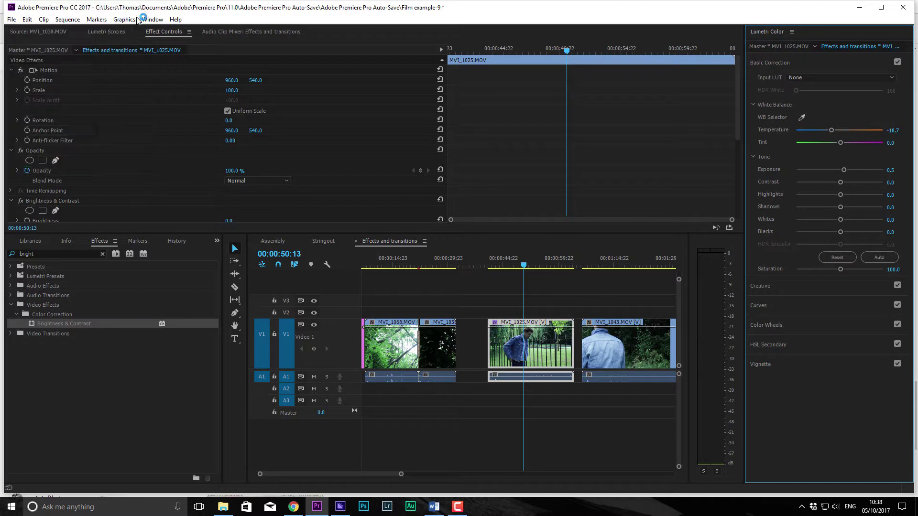
- Remove the Brightness & Contrast effect from the MVI_1025.MOV clip
{"action": "left_click", "coordinate": [13, 201]}
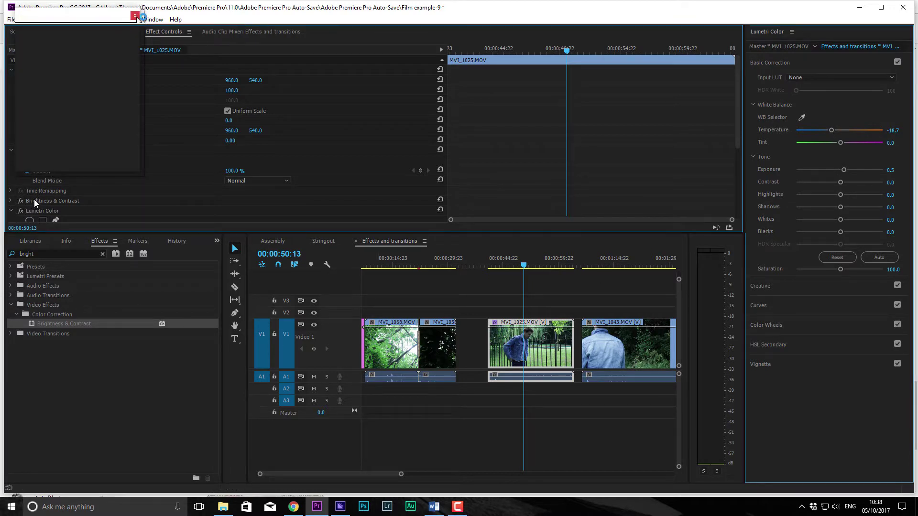
{"action": "left_click", "coordinate": [35, 200]}
{"action": "key", "text": "Delete"}
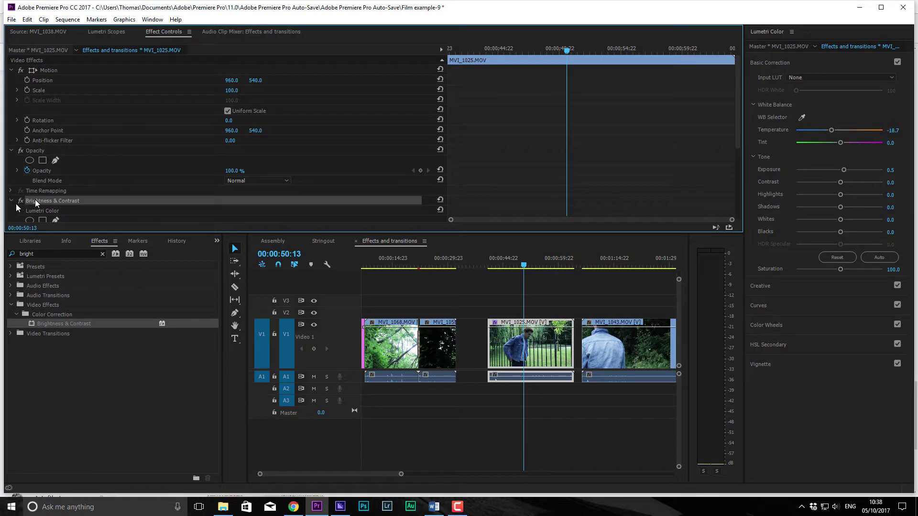
{"action": "left_click", "coordinate": [21, 202]}
{"action": "left_click", "coordinate": [20, 202]}
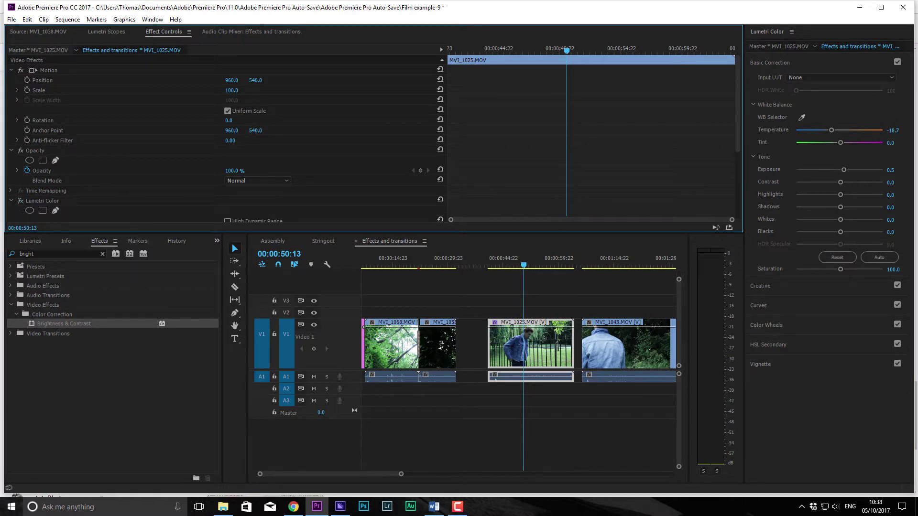
- Rearrange the workspace so the Program monitor is visible, and expand the Curves section of Lumetri Color
{"action": "left_click_drag", "start_coordinate": [917, 124], "coordinate": [447, 84]}
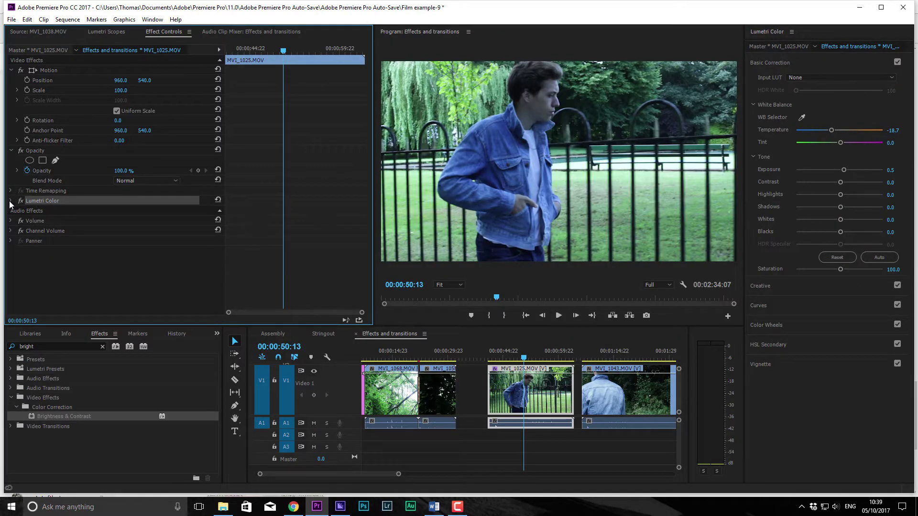
{"action": "left_click", "coordinate": [11, 201]}
{"action": "left_click", "coordinate": [803, 305]}
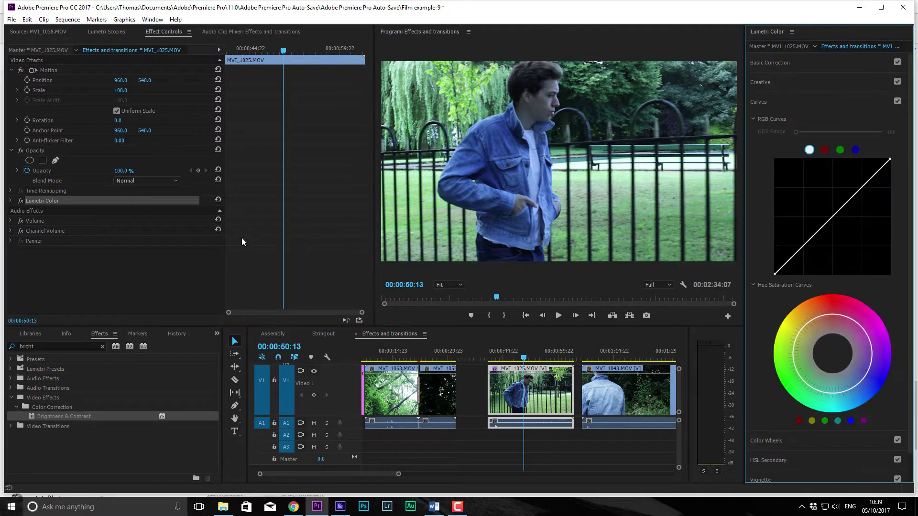
{"action": "left_click", "coordinate": [40, 201]}
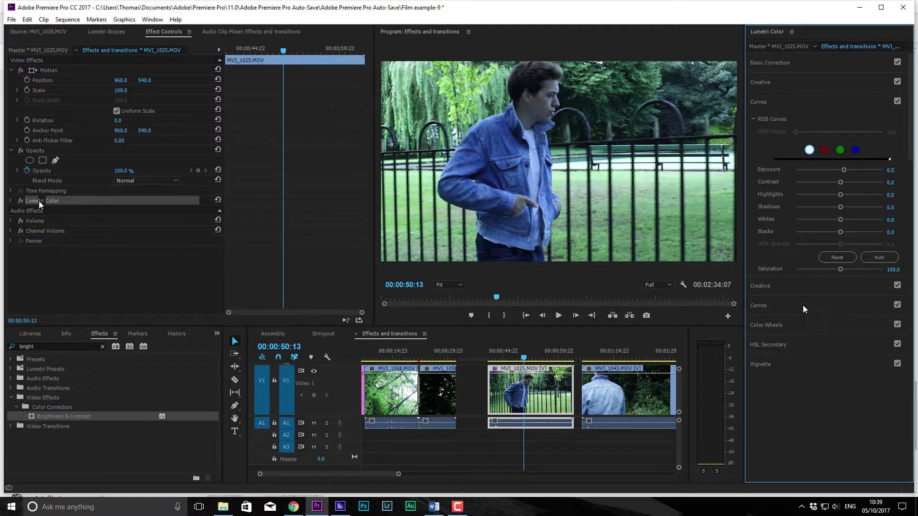
{"action": "left_click", "coordinate": [11, 201]}
- Dock Lumetri Scopes in its own area beside Effect Controls and widen it
{"action": "left_click", "coordinate": [103, 32]}
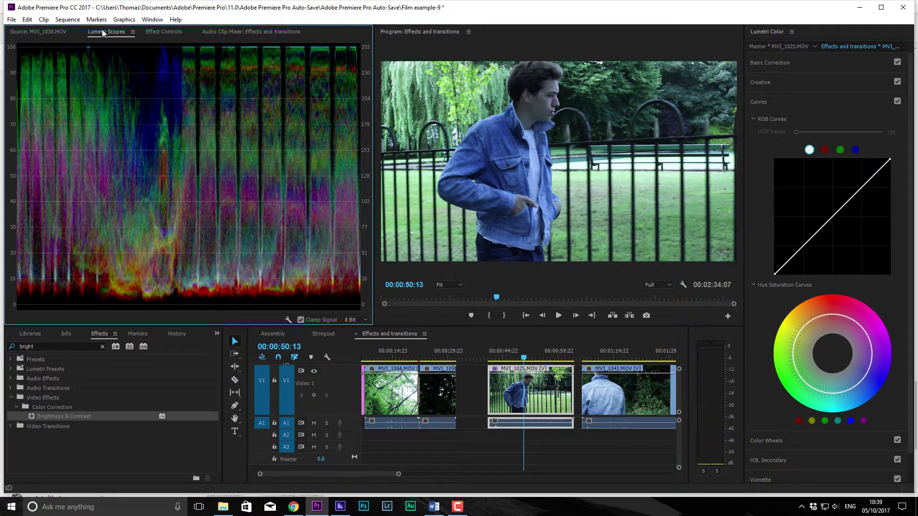
{"action": "left_click", "coordinate": [150, 31]}
{"action": "left_click_drag", "start_coordinate": [106, 32], "coordinate": [16, 87]}
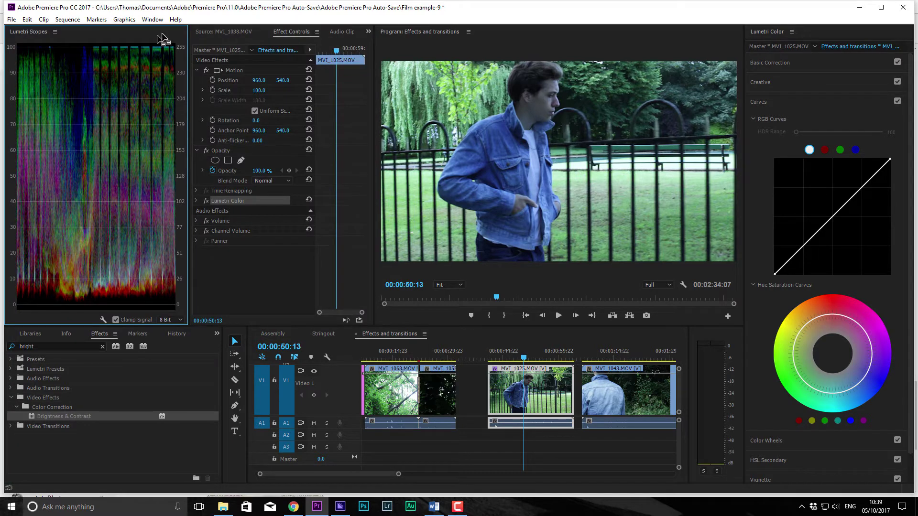
{"action": "left_click_drag", "start_coordinate": [375, 103], "coordinate": [403, 124]}
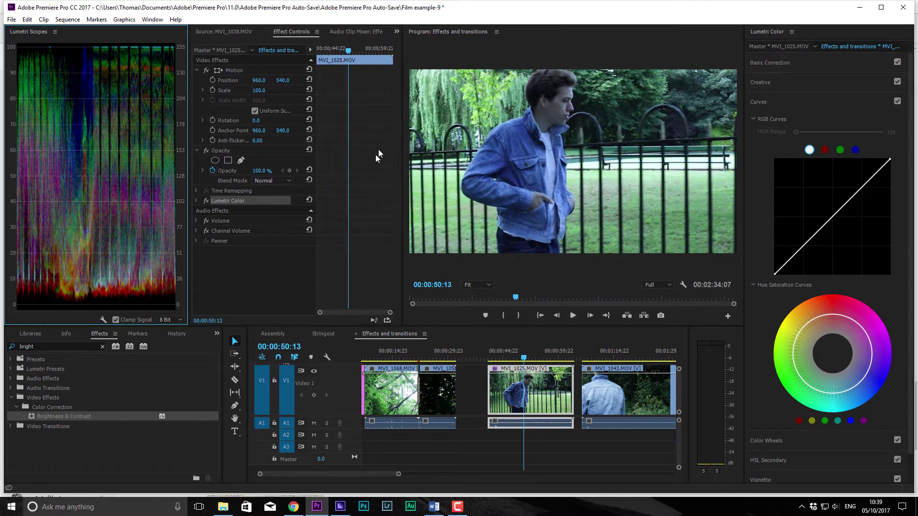
{"action": "mouse_move", "coordinate": [316, 182]}
{"action": "left_mouse_down"}
{"action": "mouse_move", "coordinate": [361, 189]}
{"action": "mouse_move", "coordinate": [313, 200]}
{"action": "left_mouse_up"}
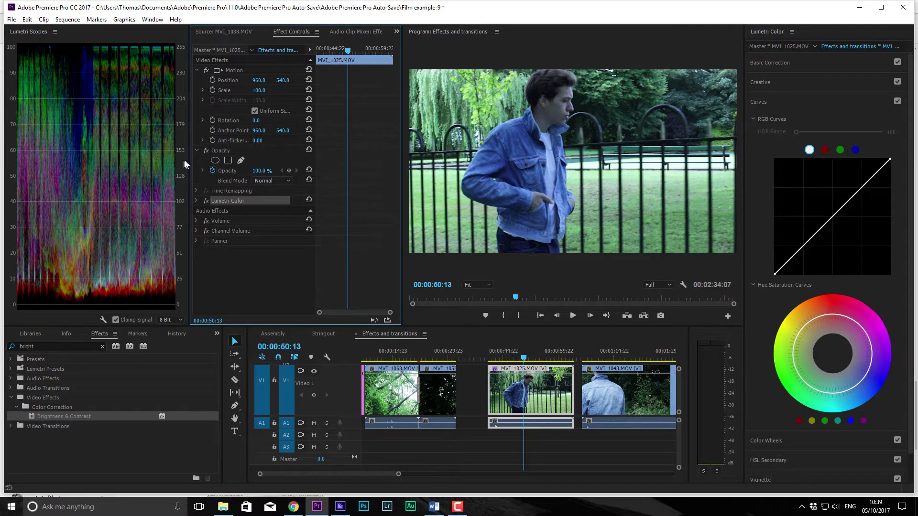
{"action": "left_click_drag", "start_coordinate": [191, 163], "coordinate": [245, 177]}
- Add the Histogram, Vectorscope YUV and Vectorscope HLS displays to Lumetri Scopes
{"action": "right_click", "coordinate": [156, 181]}
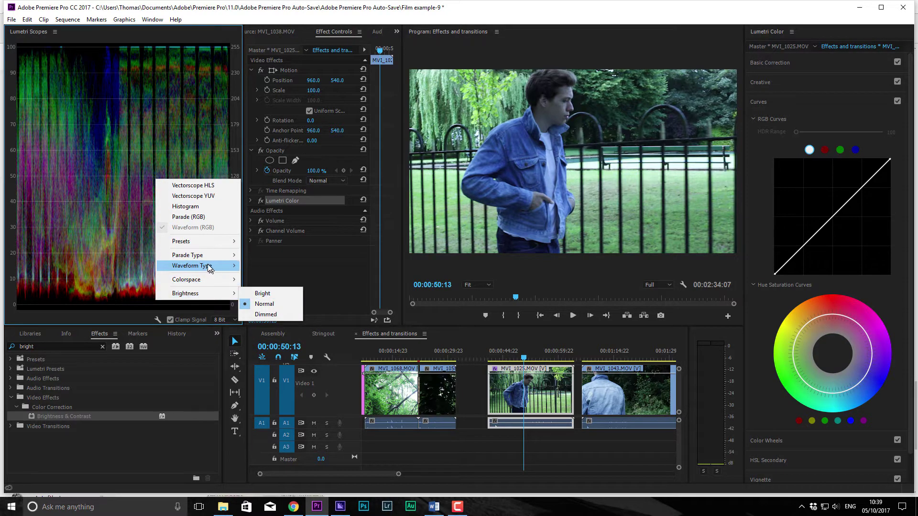
{"action": "left_click", "coordinate": [185, 206]}
{"action": "right_click", "coordinate": [157, 201]}
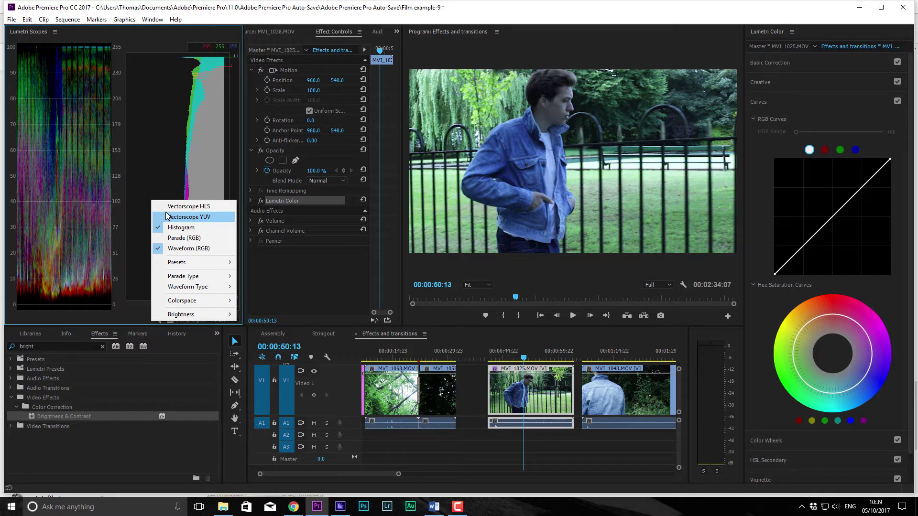
{"action": "left_click", "coordinate": [164, 211]}
{"action": "right_click", "coordinate": [164, 209]}
{"action": "left_click", "coordinate": [174, 211]}
- Set the scopes' parade type to YUV and show only the waveform, using the Luma type
{"action": "right_click", "coordinate": [73, 128]}
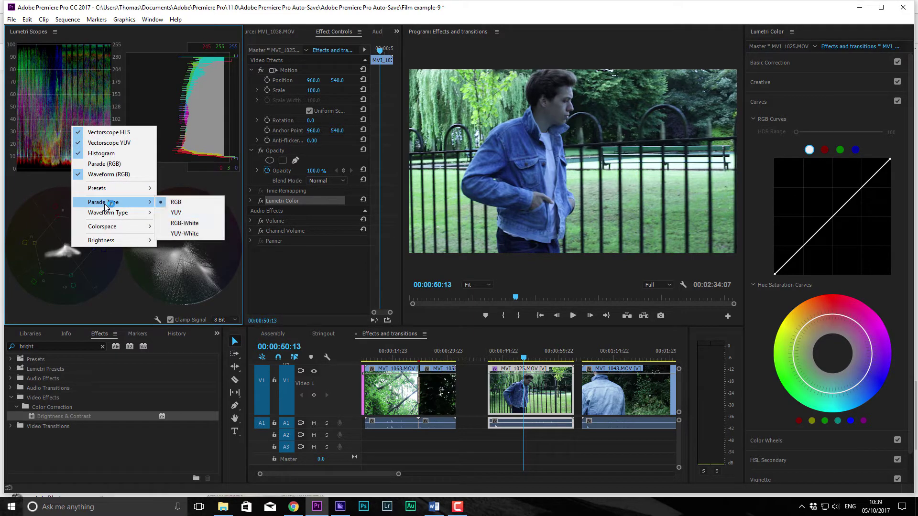
{"action": "mouse_move", "coordinate": [120, 218]}
{"action": "left_click", "coordinate": [180, 215]}
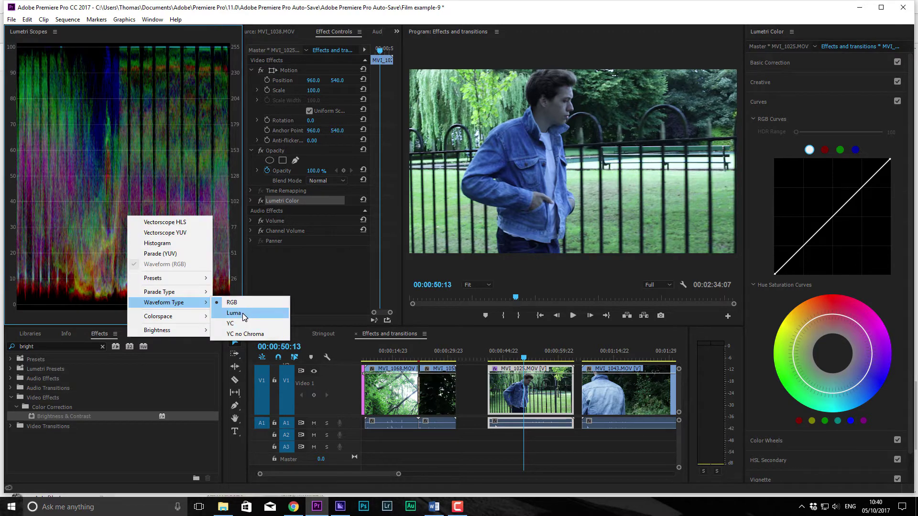
{"action": "left_click", "coordinate": [241, 314]}
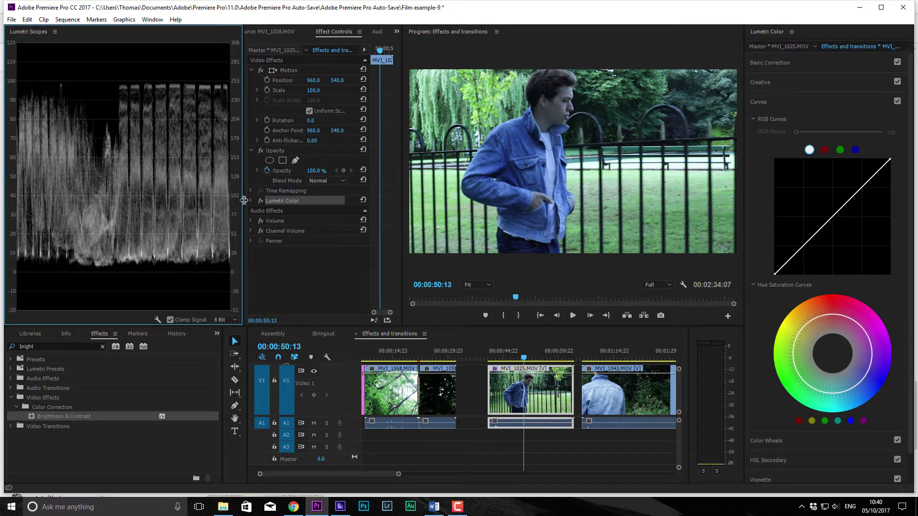
- Examine the luma waveform's shadow and highlight levels at several points in the dark MVI_1058.MOV clip
{"action": "left_click", "coordinate": [434, 355]}
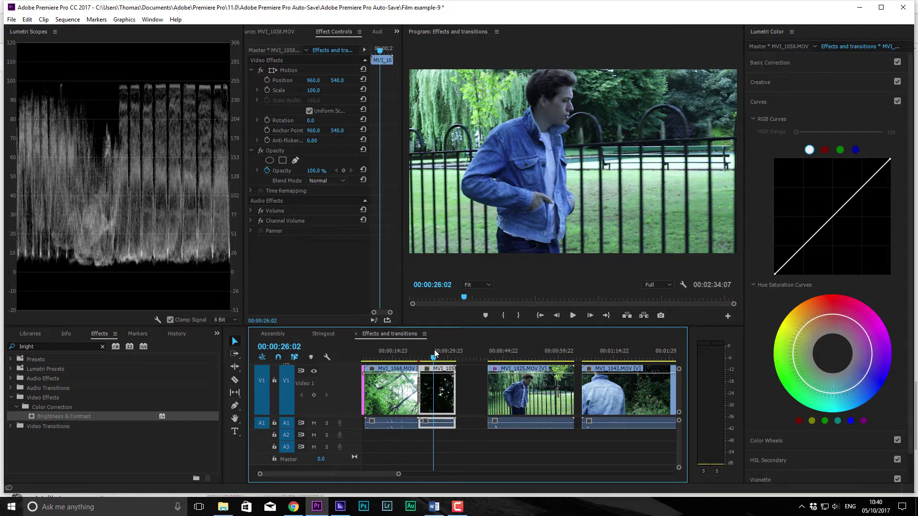
{"action": "left_click_drag", "start_coordinate": [435, 356], "coordinate": [423, 358]}
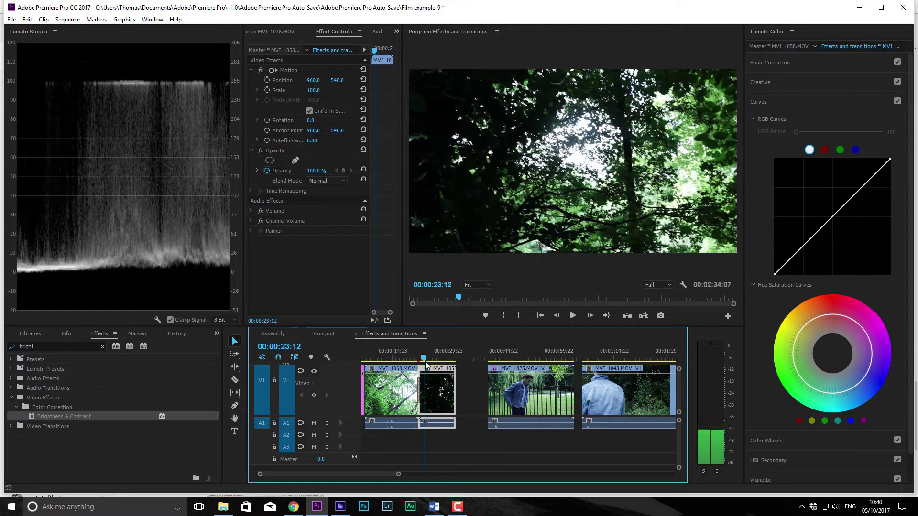
{"action": "left_click", "coordinate": [19, 274]}
{"action": "left_click", "coordinate": [7, 82]}
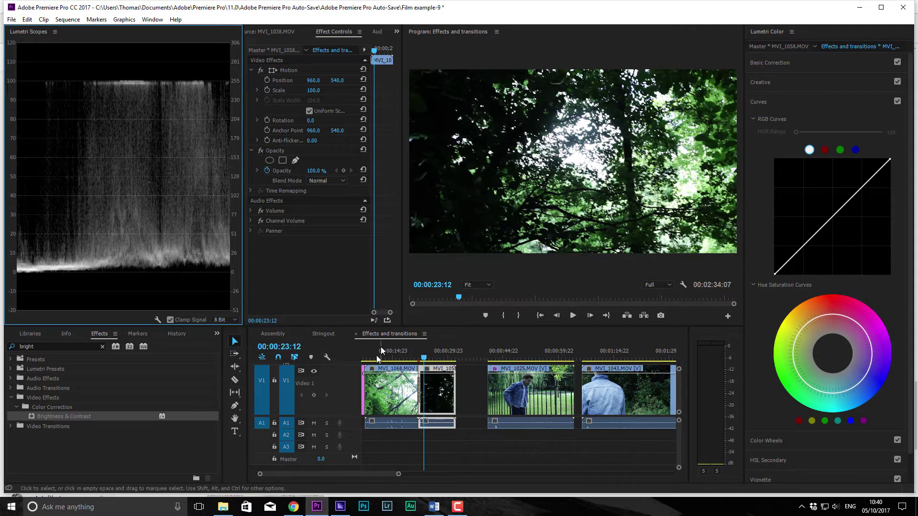
{"action": "left_click", "coordinate": [435, 357]}
{"action": "left_click_drag", "start_coordinate": [437, 356], "coordinate": [441, 357]}
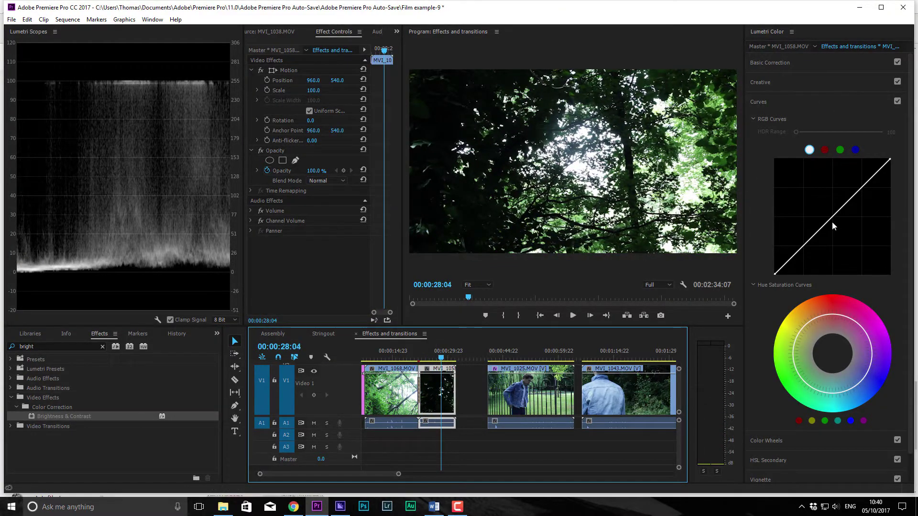
- Try brightening the shadows of MVI_1058.MOV by raising the lower part of the white RGB curve
{"action": "left_click_drag", "start_coordinate": [836, 225], "coordinate": [808, 208]}
{"action": "left_click_drag", "start_coordinate": [747, 179], "coordinate": [805, 242]}
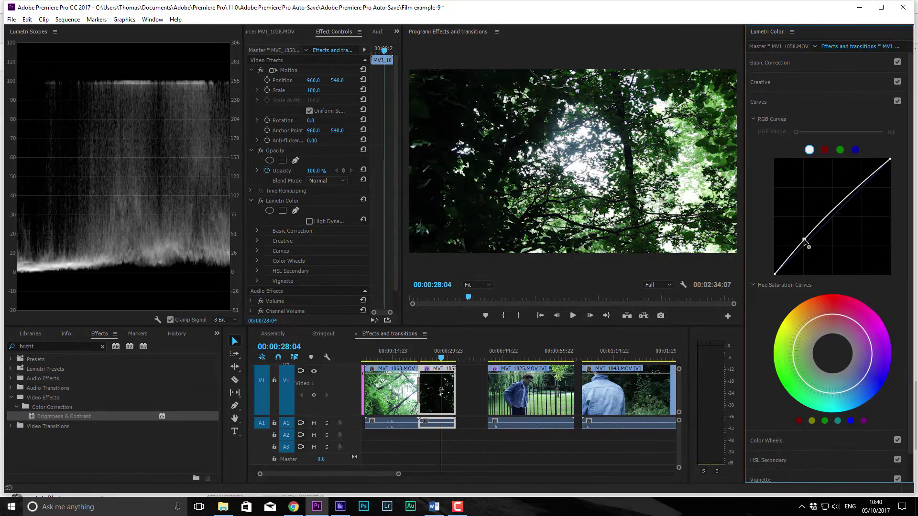
- Try the RGB waveform type in Lumetri Scopes and return the waveform to Luma
{"action": "right_click", "coordinate": [87, 258]}
{"action": "left_click", "coordinate": [110, 295]}
{"action": "right_click", "coordinate": [100, 262]}
{"action": "mouse_move", "coordinate": [139, 353]}
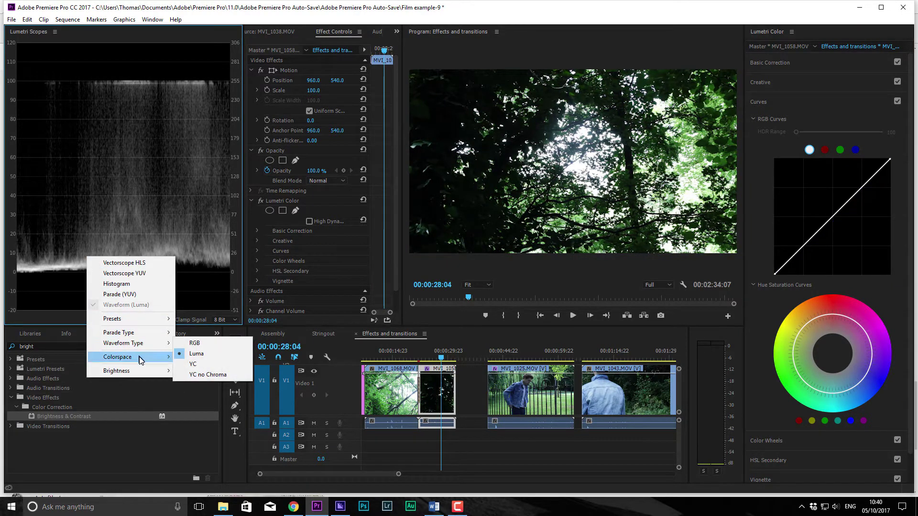
{"action": "left_click", "coordinate": [192, 340]}
{"action": "right_click", "coordinate": [136, 272]}
{"action": "left_click", "coordinate": [150, 289]}
{"action": "right_click", "coordinate": [149, 235]}
{"action": "left_click", "coordinate": [153, 242]}
{"action": "right_click", "coordinate": [154, 242]}
{"action": "left_click", "coordinate": [151, 279]}
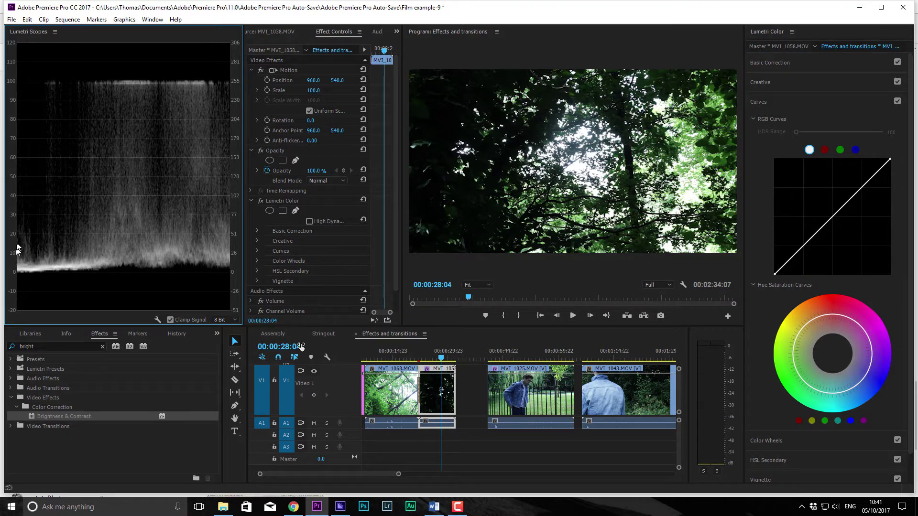
- Compare the luma waveform across MVI_1058.MOV, MVI_1025.MOV and MVI_1043.MOV, and play a short part of MVI_1043.MOV
{"action": "left_click_drag", "start_coordinate": [444, 358], "coordinate": [449, 353]}
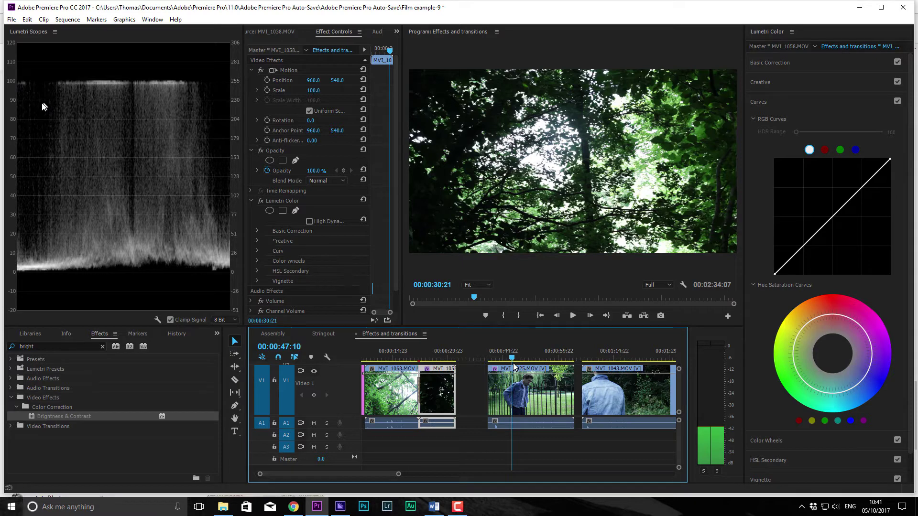
{"action": "left_click", "coordinate": [594, 357]}
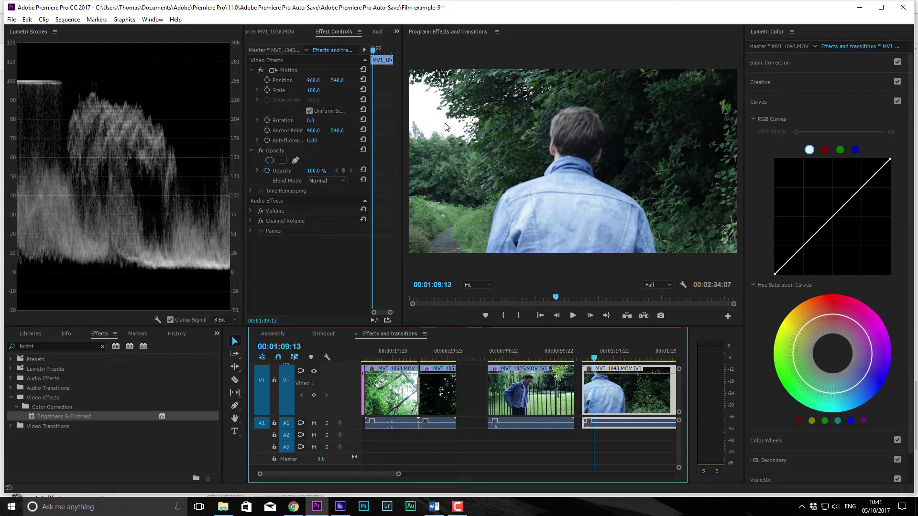
{"action": "left_click", "coordinate": [55, 90]}
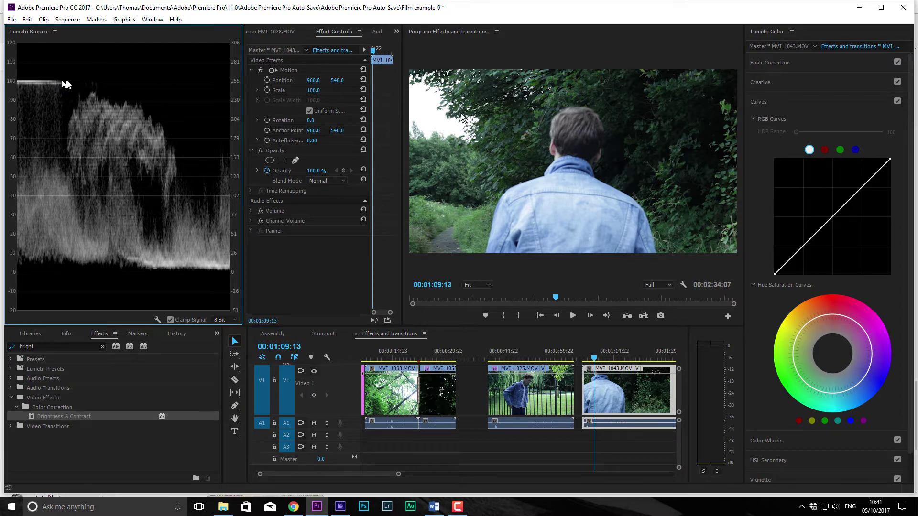
{"action": "key", "text": "space"}
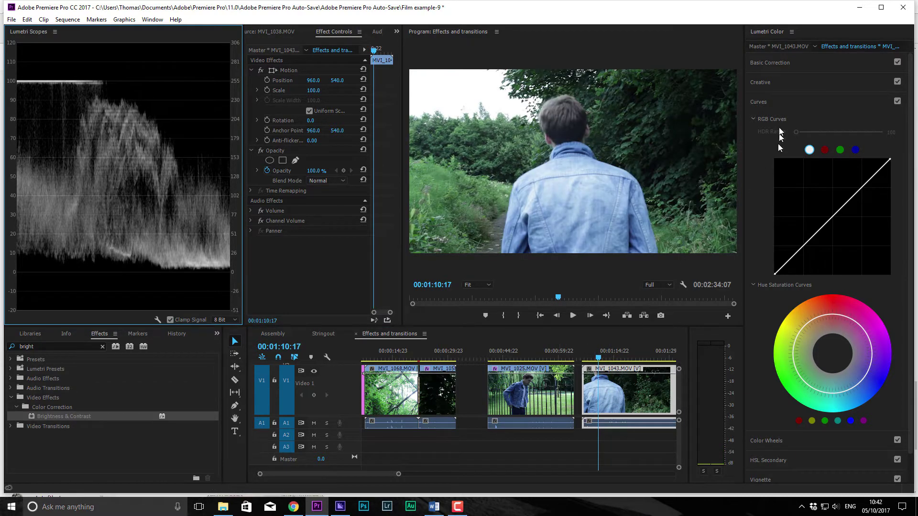
- White balance MVI_1025.MOV by sampling the white shirt and fine-tuning Temperature to about 24.2 and Tint to about 9.9
{"action": "left_click", "coordinate": [782, 64]}
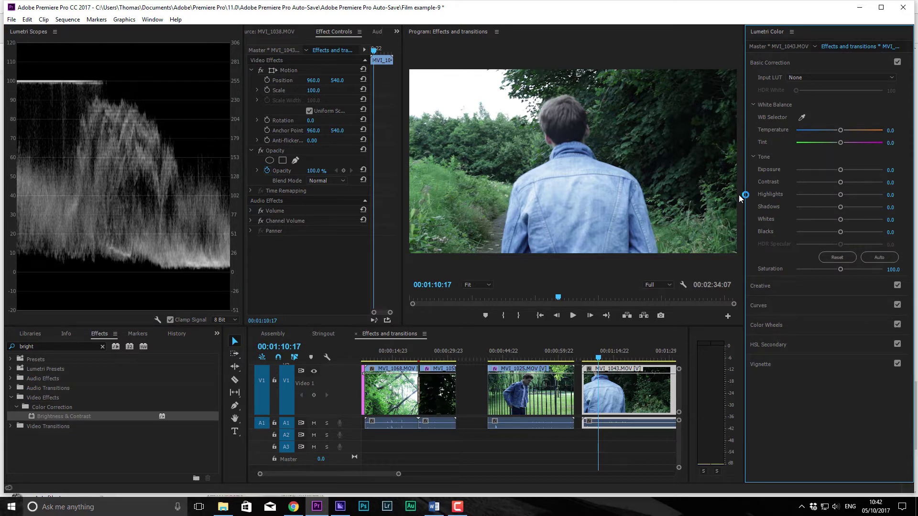
{"action": "left_click_drag", "start_coordinate": [545, 349], "coordinate": [534, 351]}
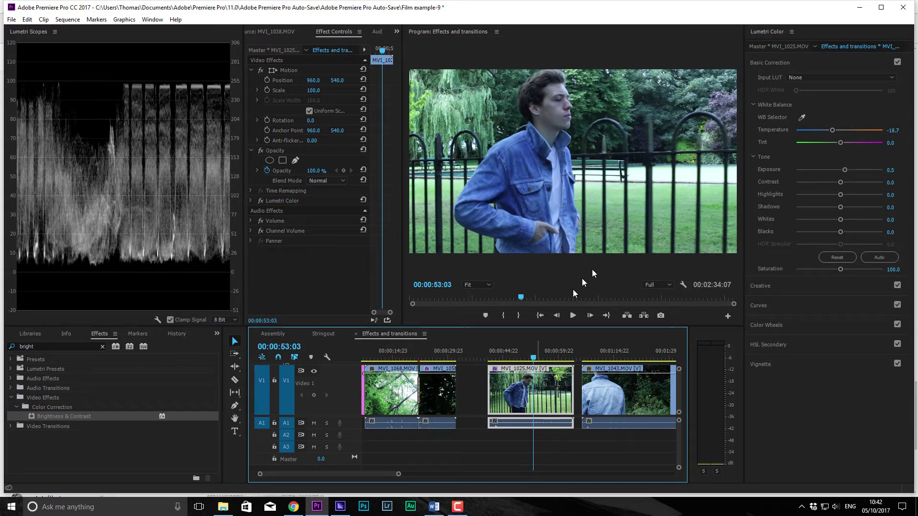
{"action": "left_click", "coordinate": [802, 118]}
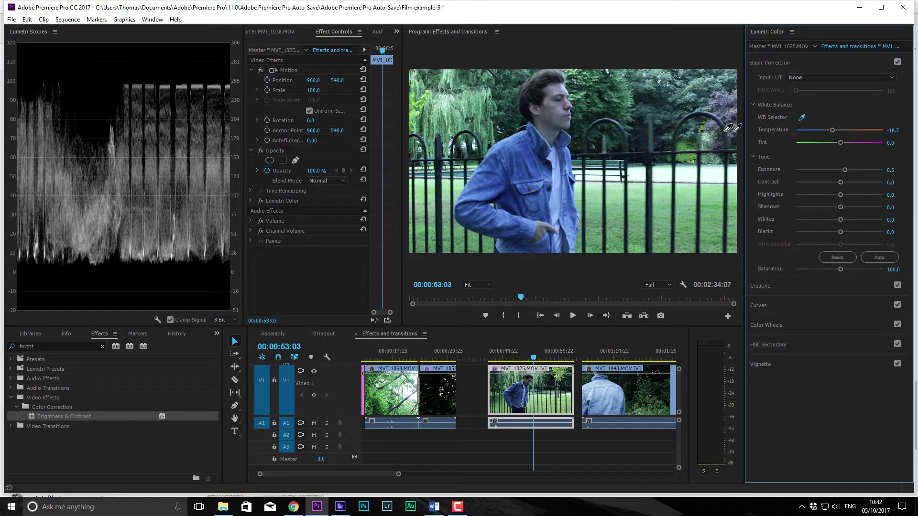
{"action": "left_click", "coordinate": [559, 173]}
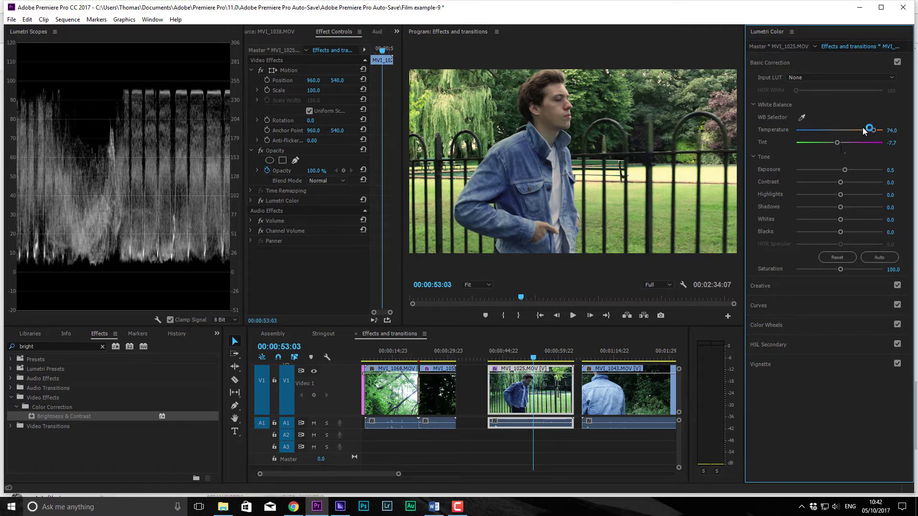
{"action": "left_click_drag", "start_coordinate": [872, 130], "coordinate": [794, 134]}
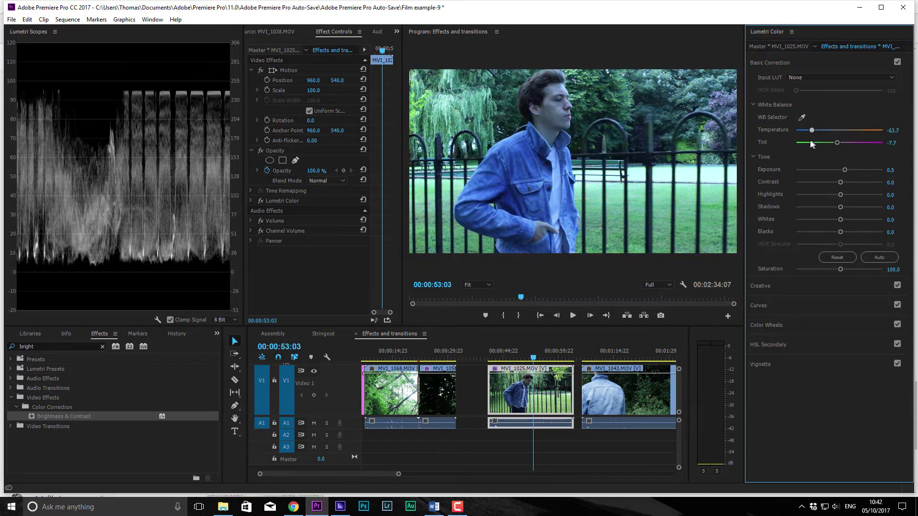
{"action": "left_click_drag", "start_coordinate": [791, 136], "coordinate": [841, 157]}
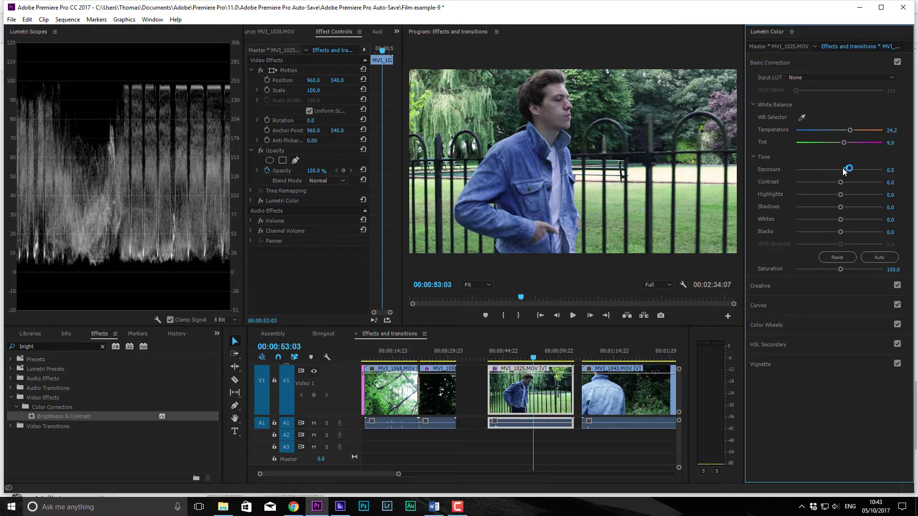
- Reset the Exposure of MVI_1025.MOV, raise it to about 0.2, and set the Contrast to 25
{"action": "double_click", "coordinate": [845, 169]}
{"action": "mouse_move", "coordinate": [843, 170]}
{"action": "left_mouse_down"}
{"action": "mouse_move", "coordinate": [857, 167]}
{"action": "mouse_move", "coordinate": [842, 172]}
{"action": "left_mouse_up"}
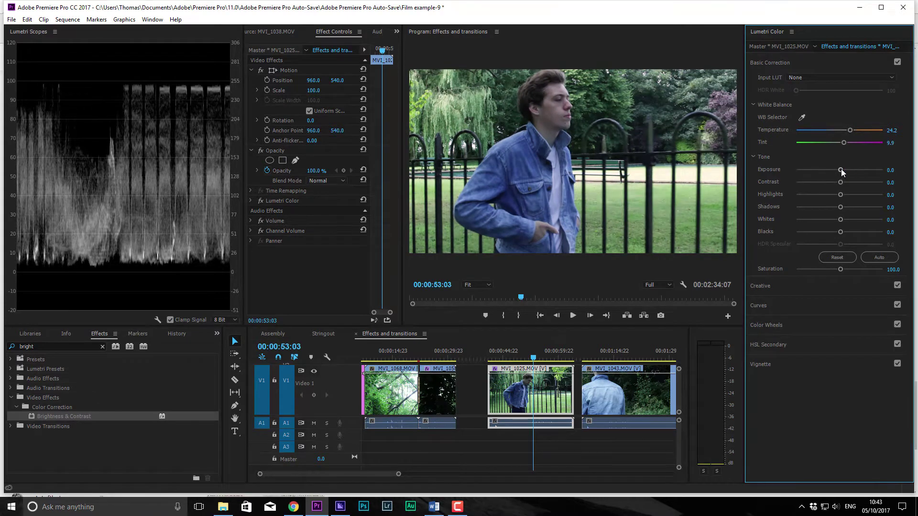
{"action": "left_click_drag", "start_coordinate": [841, 170], "coordinate": [854, 206]}
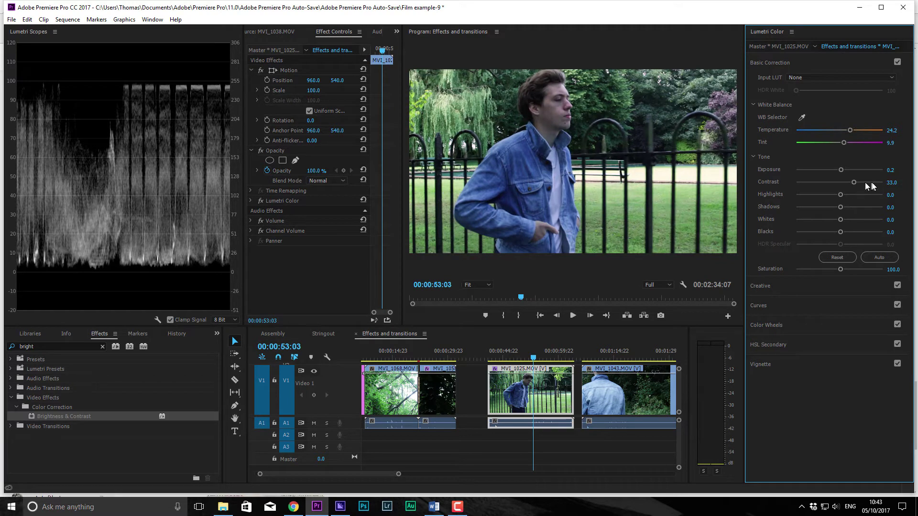
{"action": "left_click", "coordinate": [894, 183]}
{"action": "type", "text": "25"}
{"action": "key", "text": "ctrl+z"}
{"action": "type", "text": "30"}
{"action": "key", "text": "Return"}
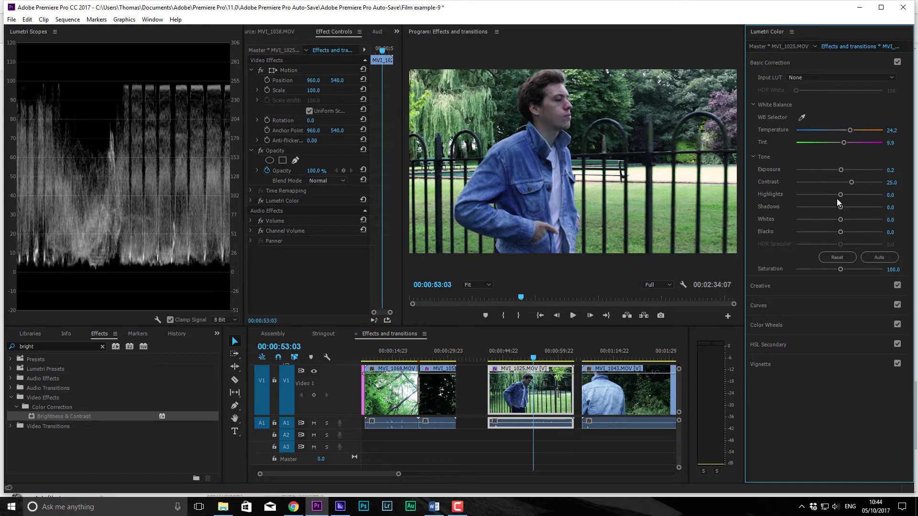
- Set Highlights to about -13.2, Shadows to -8.8, Whites and Blacks to 15.4, and the Basic Correction Saturation to 75
{"action": "left_click_drag", "start_coordinate": [841, 195], "coordinate": [833, 240]}
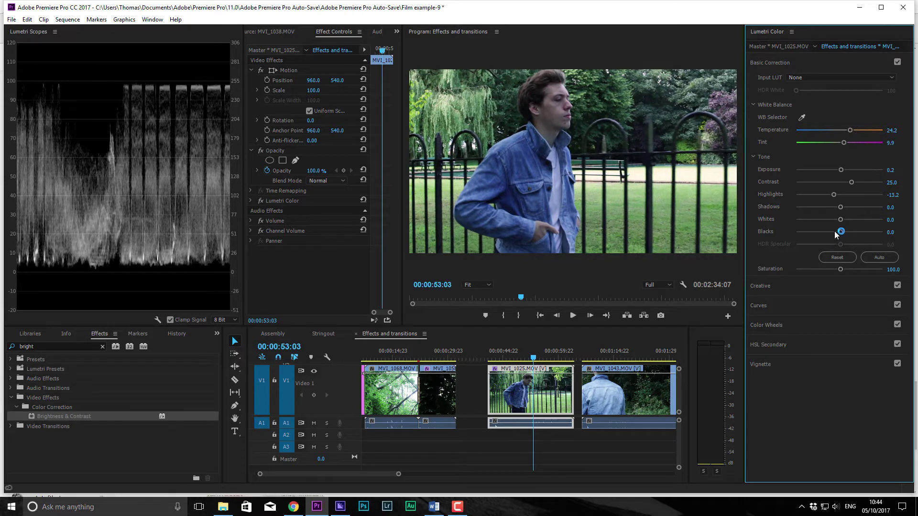
{"action": "left_click_drag", "start_coordinate": [841, 207], "coordinate": [846, 229]}
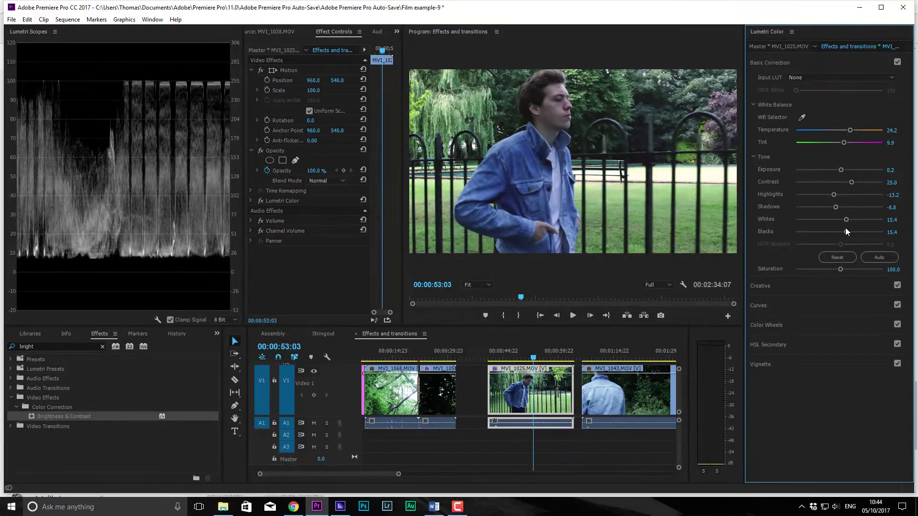
{"action": "mouse_move", "coordinate": [840, 270]}
{"action": "left_mouse_down"}
{"action": "mouse_move", "coordinate": [814, 269]}
{"action": "mouse_move", "coordinate": [838, 270]}
{"action": "mouse_move", "coordinate": [815, 279]}
{"action": "mouse_move", "coordinate": [833, 275]}
{"action": "left_mouse_up"}
{"action": "left_click", "coordinate": [896, 268]}
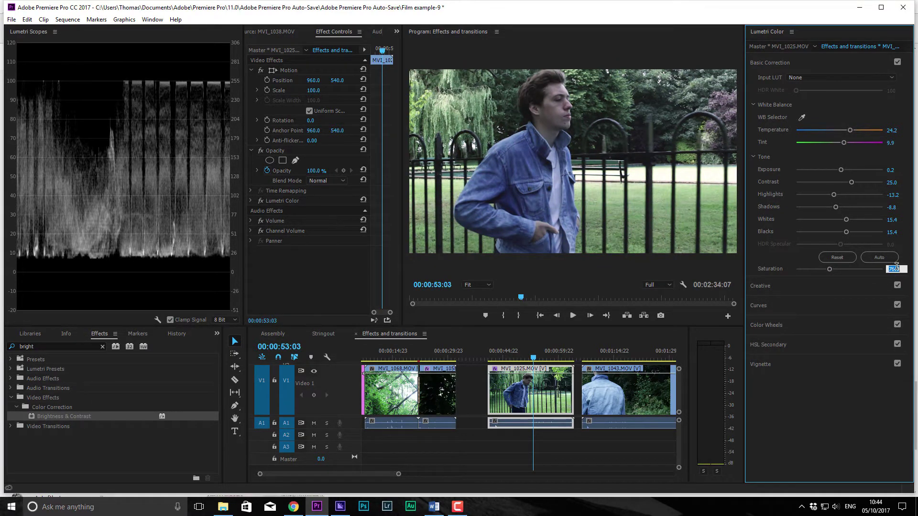
{"action": "type", "text": "75"}
{"action": "key", "text": "Return"}
- Browse the Creative looks on MVI_1025.MOV, trying Kodak 5205 Fuji 3510 and Monochrome Kodak 5218 Kodak 2395
{"action": "left_click", "coordinate": [807, 285]}
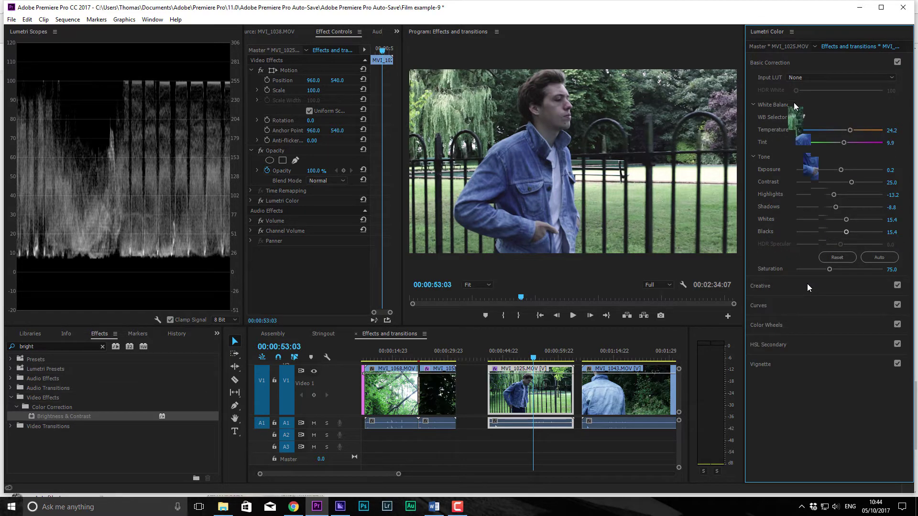
{"action": "left_click", "coordinate": [791, 95]}
{"action": "left_click", "coordinate": [843, 133]}
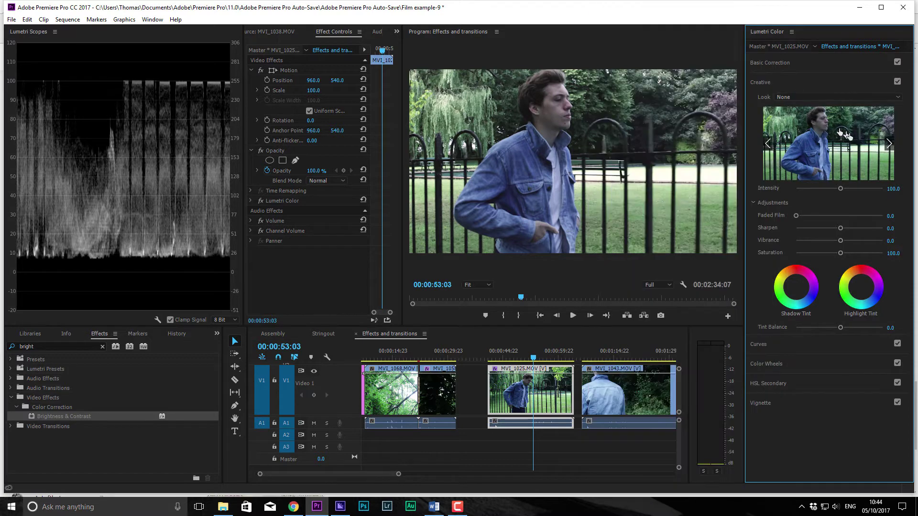
{"action": "left_click", "coordinate": [886, 142]}
{"action": "left_click", "coordinate": [886, 142]}
{"action": "left_click", "coordinate": [886, 142]}
{"action": "left_click", "coordinate": [886, 142]}
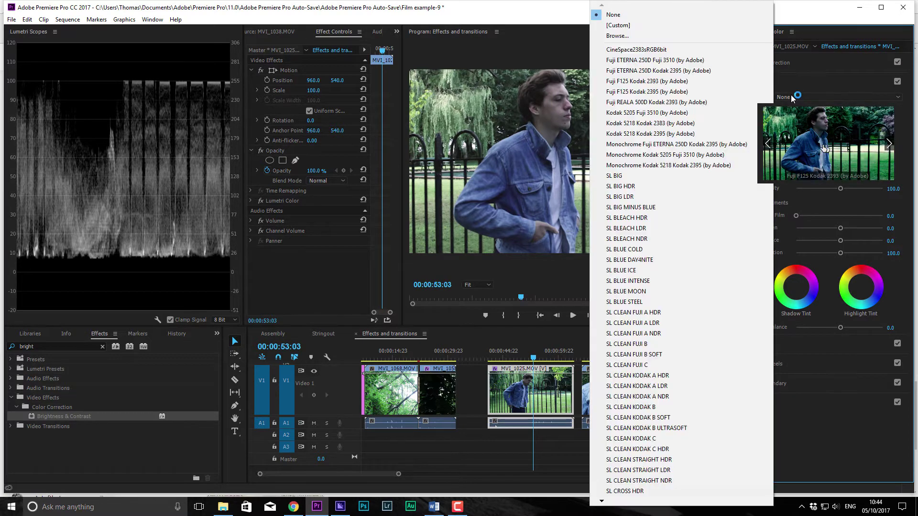
{"action": "left_click", "coordinate": [821, 145]}
{"action": "left_click", "coordinate": [885, 147]}
{"action": "left_click", "coordinate": [886, 147]}
{"action": "left_click", "coordinate": [846, 148]}
{"action": "left_click", "coordinate": [888, 148]}
{"action": "left_click", "coordinate": [888, 147]}
{"action": "left_click", "coordinate": [888, 147]}
{"action": "left_click", "coordinate": [888, 147]}
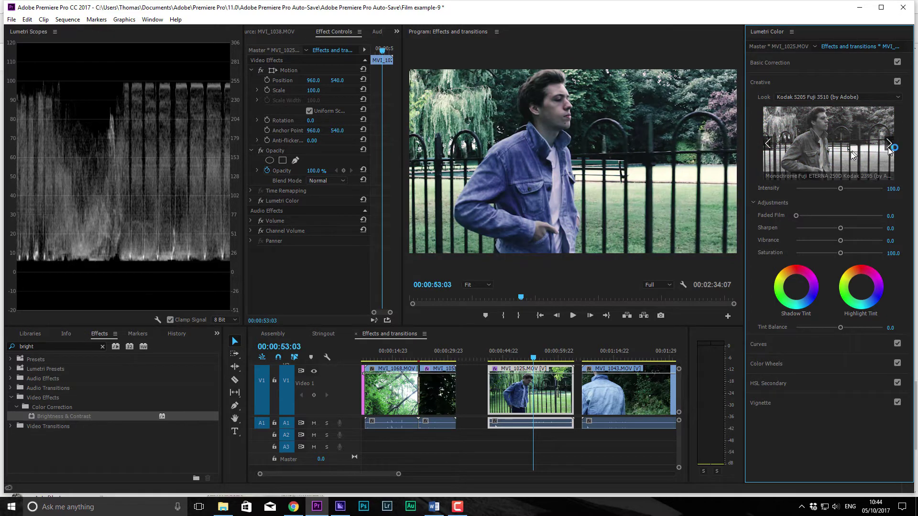
- Vary the monochrome look's Intensity, leaving it at about 62.6, and return the Look to None
{"action": "left_click_drag", "start_coordinate": [842, 188], "coordinate": [808, 191]}
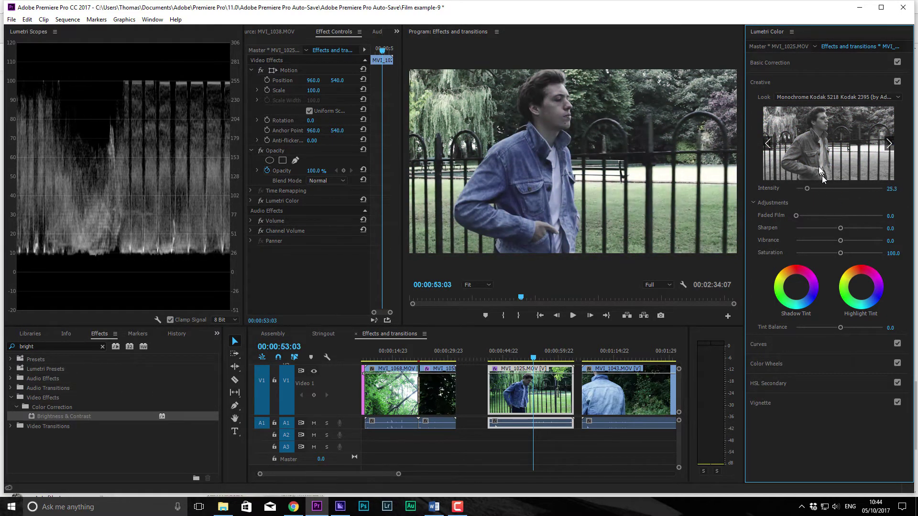
{"action": "left_click", "coordinate": [818, 95]}
{"action": "left_click", "coordinate": [672, 15]}
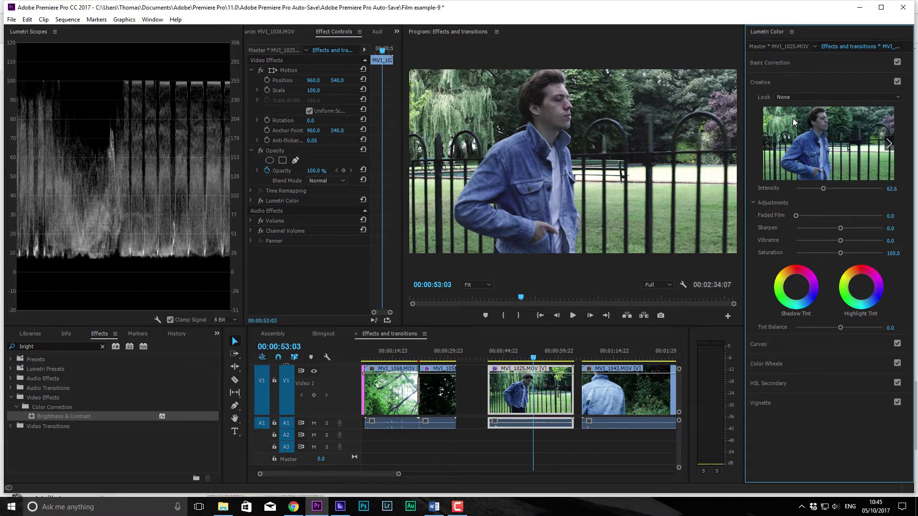
- Try the Fuji F125 Kodak 2393 look on the clip and return the Look to None
{"action": "left_click", "coordinate": [889, 144]}
{"action": "left_click", "coordinate": [888, 143]}
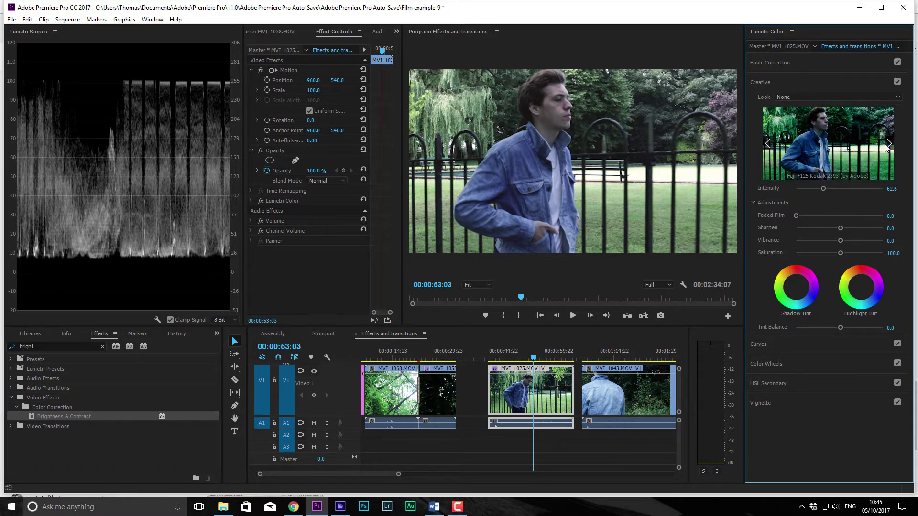
{"action": "left_click", "coordinate": [888, 144]}
{"action": "left_click", "coordinate": [868, 144]}
{"action": "left_click", "coordinate": [818, 98]}
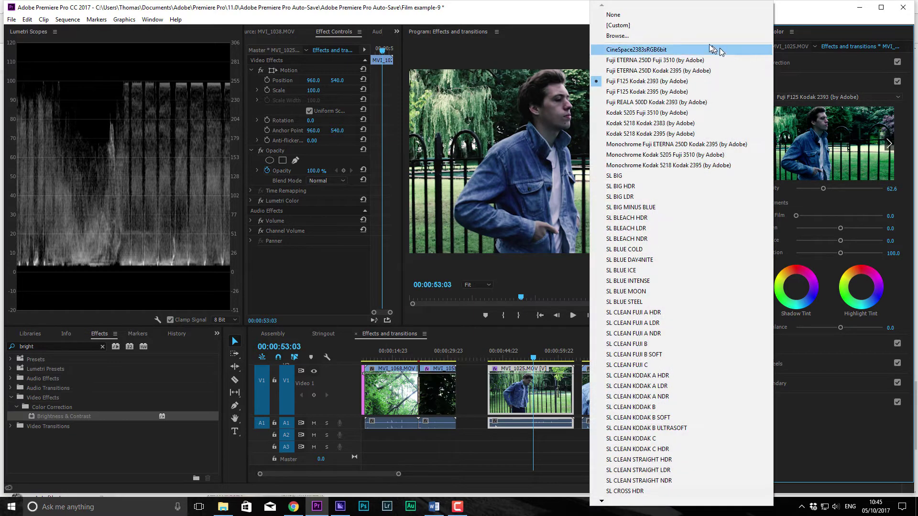
{"action": "left_click", "coordinate": [660, 15]}
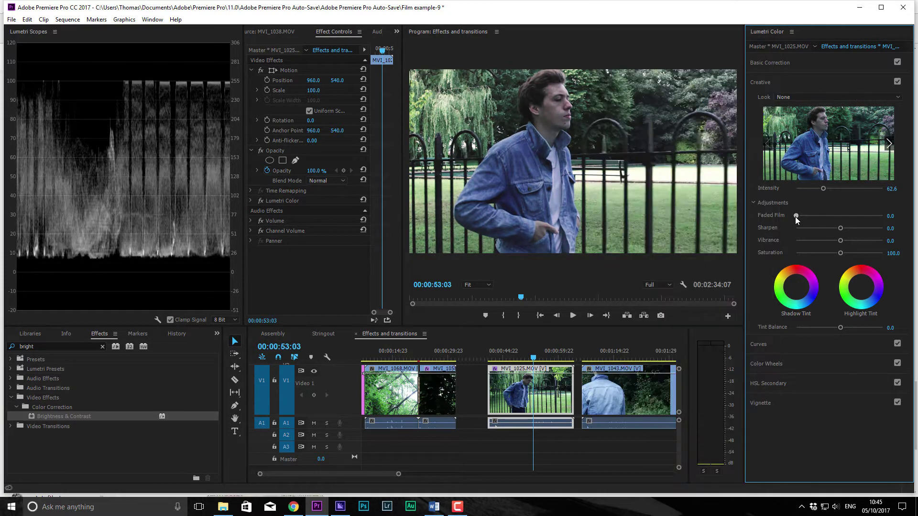
- Try Faded Film and a Sharpen of 100, preview the sharpened clip, and reset Sharpen to 0
{"action": "mouse_move", "coordinate": [796, 217]}
{"action": "left_mouse_down"}
{"action": "mouse_move", "coordinate": [865, 210]}
{"action": "mouse_move", "coordinate": [825, 229]}
{"action": "mouse_move", "coordinate": [862, 232]}
{"action": "mouse_move", "coordinate": [792, 211]}
{"action": "mouse_move", "coordinate": [884, 211]}
{"action": "mouse_move", "coordinate": [784, 210]}
{"action": "left_mouse_up"}
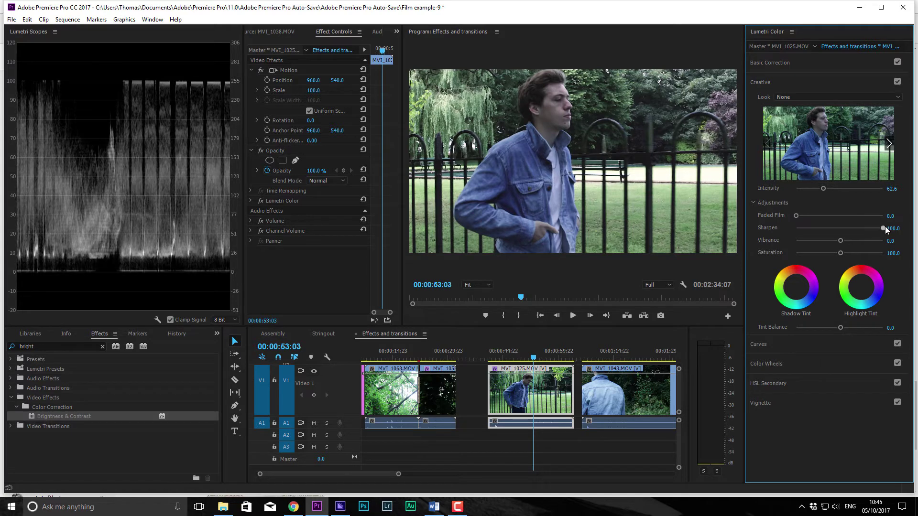
{"action": "left_click_drag", "start_coordinate": [850, 228], "coordinate": [888, 243]}
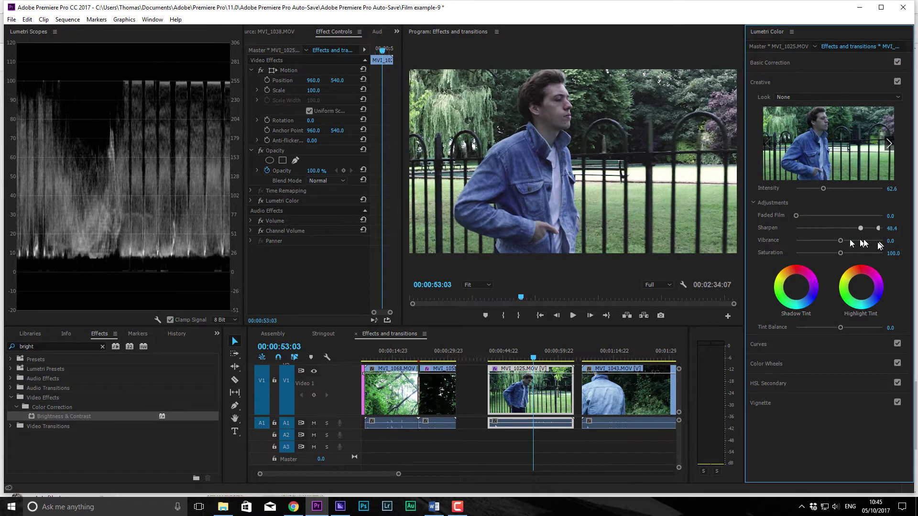
{"action": "left_click", "coordinate": [538, 344]}
{"action": "key", "text": "space"}
{"action": "left_click_drag", "start_coordinate": [538, 344], "coordinate": [546, 345]}
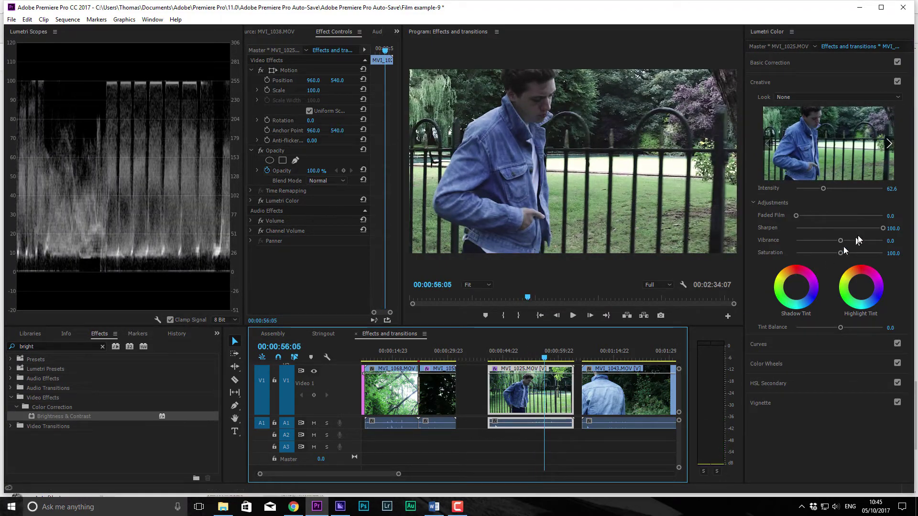
{"action": "double_click", "coordinate": [871, 228]}
{"action": "left_click", "coordinate": [838, 228]}
{"action": "mouse_move", "coordinate": [841, 228]}
{"action": "left_mouse_down"}
{"action": "mouse_move", "coordinate": [872, 229]}
{"action": "mouse_move", "coordinate": [828, 225]}
{"action": "mouse_move", "coordinate": [836, 237]}
{"action": "mouse_move", "coordinate": [838, 229]}
{"action": "left_mouse_up"}
{"action": "double_click", "coordinate": [836, 227]}
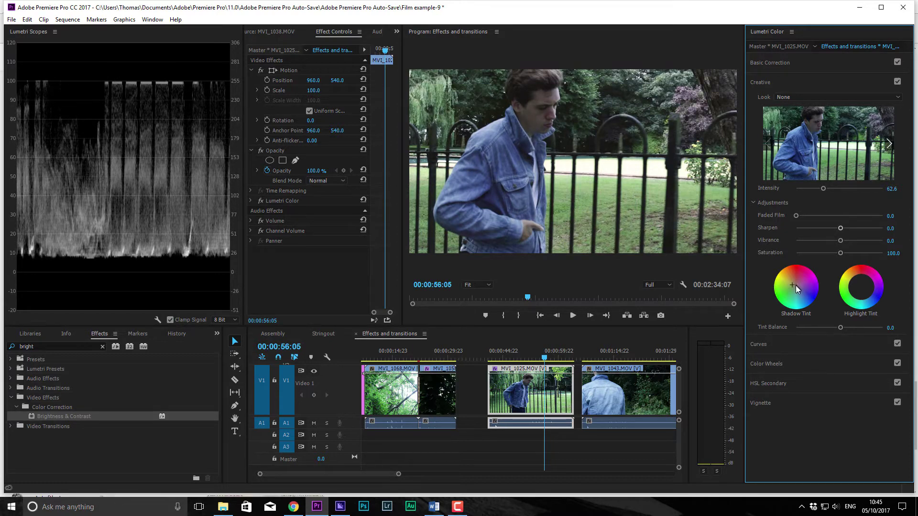
- Review the Basic Correction settings and set the Creative Vibrance to 40 and Saturation to 80
{"action": "left_click", "coordinate": [790, 64]}
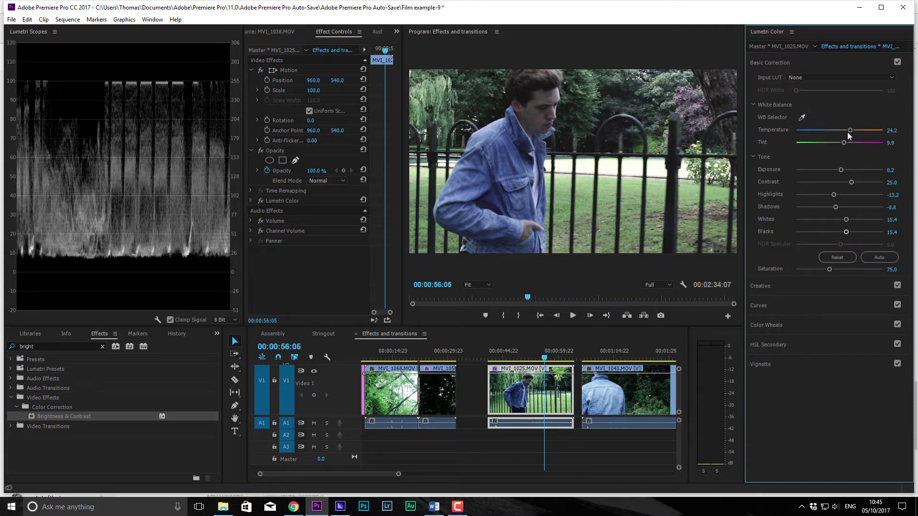
{"action": "left_click", "coordinate": [807, 64]}
{"action": "left_click", "coordinate": [796, 80]}
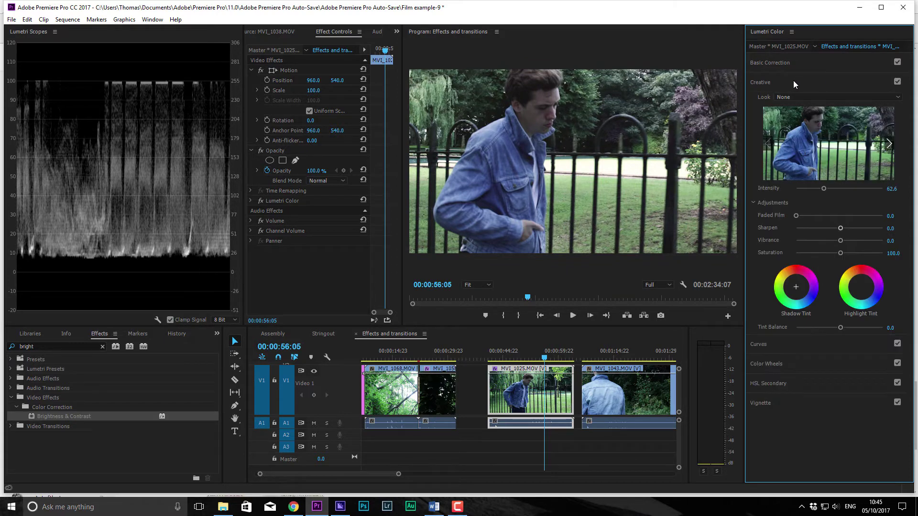
{"action": "left_click", "coordinate": [793, 81]}
{"action": "left_click", "coordinate": [791, 82]}
{"action": "left_click_drag", "start_coordinate": [842, 242], "coordinate": [852, 268]}
{"action": "left_click", "coordinate": [888, 242]}
{"action": "type", "text": "4"}
{"action": "key", "text": "Return"}
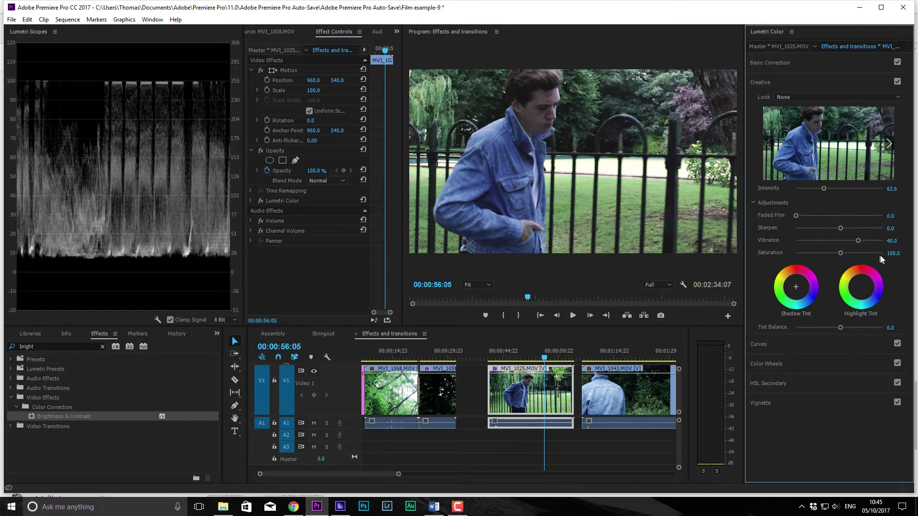
{"action": "left_click", "coordinate": [887, 254]}
{"action": "key", "text": "Return"}
- Shift the Shadow Tint slightly toward blue and the Highlight Tint toward red, and try the Tint Balance
{"action": "left_click_drag", "start_coordinate": [793, 286], "coordinate": [799, 288]}
{"action": "left_click_drag", "start_coordinate": [861, 287], "coordinate": [861, 280]}
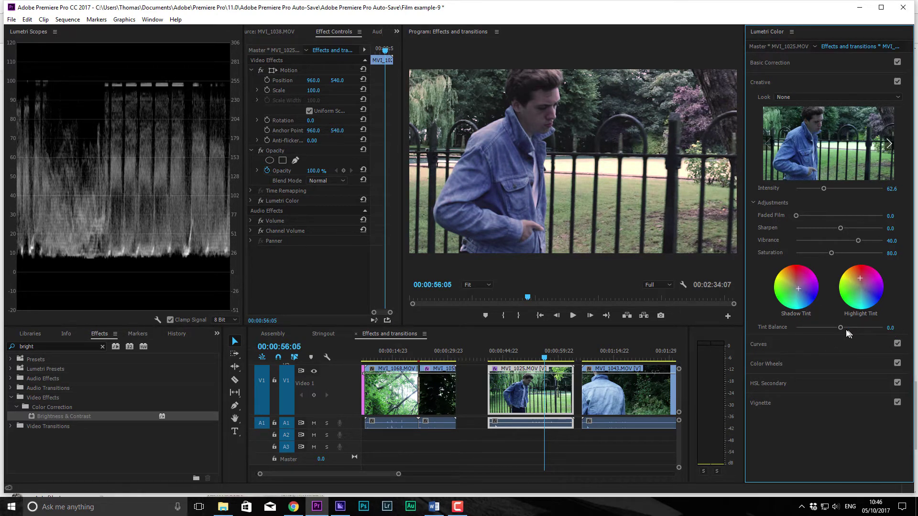
{"action": "left_click_drag", "start_coordinate": [841, 328], "coordinate": [828, 306]}
- Look through the red, green, blue and white channels of the RGB Curves
{"action": "left_click", "coordinate": [811, 346]}
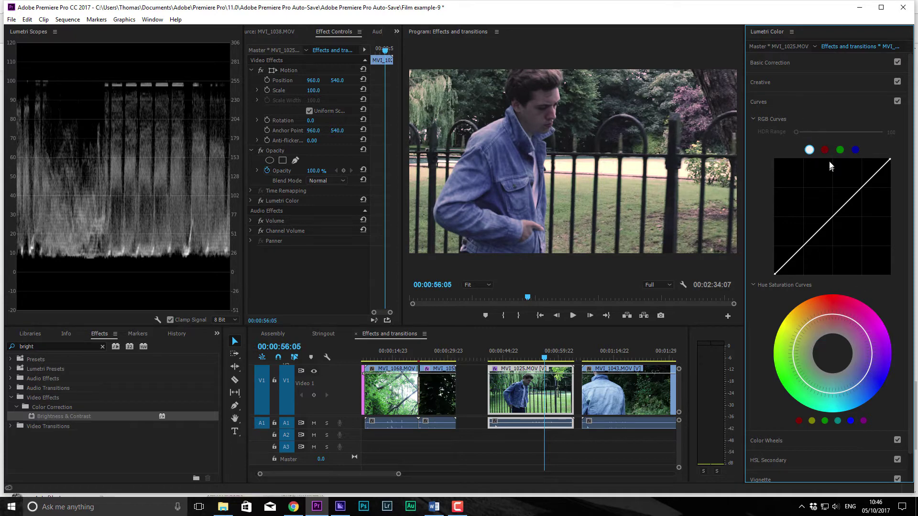
{"action": "left_click", "coordinate": [825, 149]}
{"action": "left_click", "coordinate": [840, 150]}
{"action": "left_click", "coordinate": [856, 150]}
{"action": "left_click", "coordinate": [824, 150]}
{"action": "left_click", "coordinate": [809, 149]}
{"action": "left_click", "coordinate": [824, 150]}
{"action": "left_click", "coordinate": [809, 151]}
- Pull the upper middle of the white RGB curve slightly below the diagonal and lower its highlight endpoint
{"action": "left_click_drag", "start_coordinate": [835, 217], "coordinate": [839, 225]}
{"action": "left_click_drag", "start_coordinate": [775, 274], "coordinate": [768, 304]}
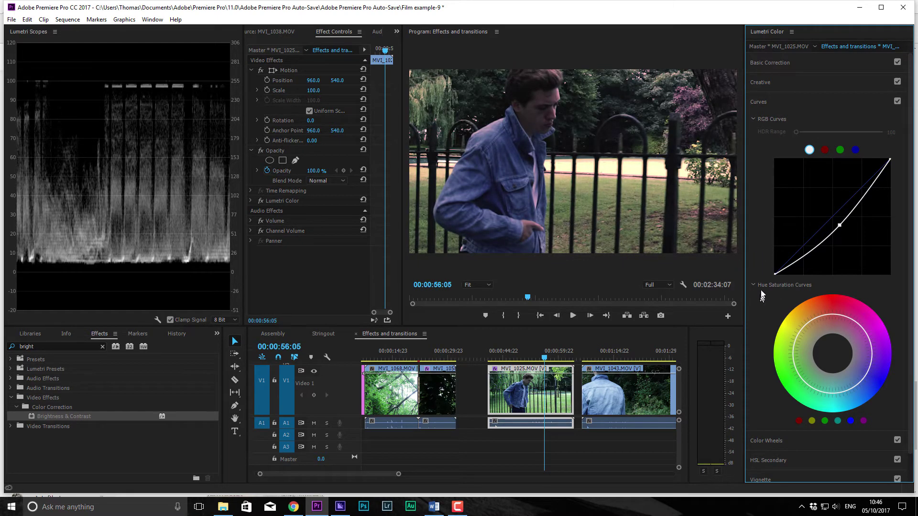
{"action": "left_click_drag", "start_coordinate": [836, 225], "coordinate": [852, 206]}
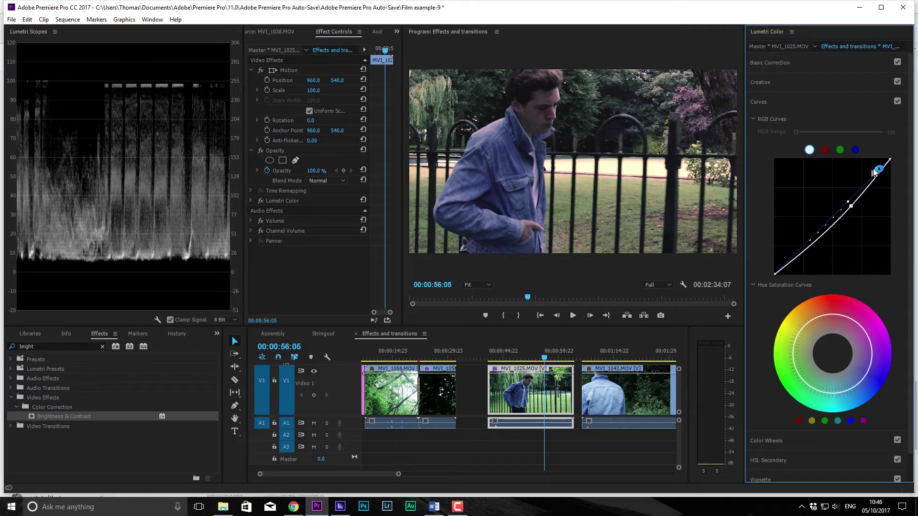
{"action": "left_click_drag", "start_coordinate": [889, 160], "coordinate": [890, 175]}
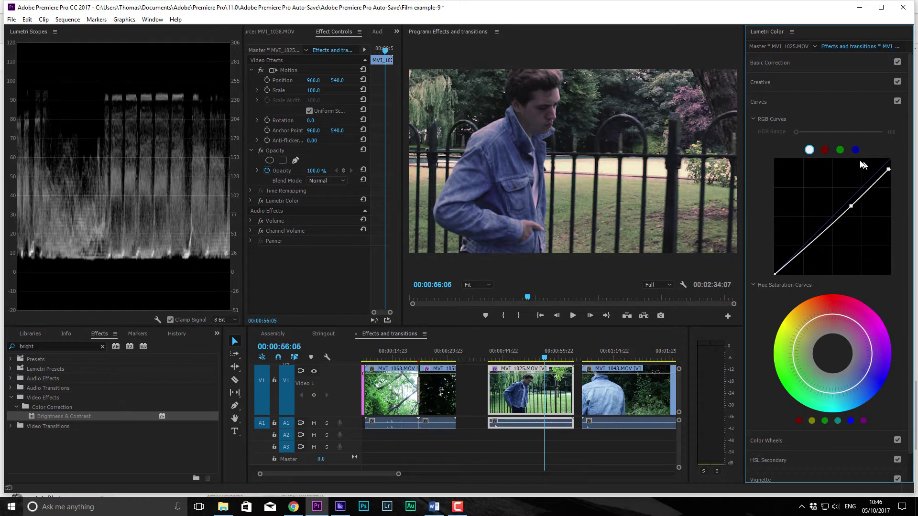
- Try raising the red RGB curve, and raise the midpoint of the green RGB curve
{"action": "left_click", "coordinate": [825, 150]}
{"action": "left_click_drag", "start_coordinate": [829, 226], "coordinate": [832, 195]}
{"action": "left_click", "coordinate": [840, 150]}
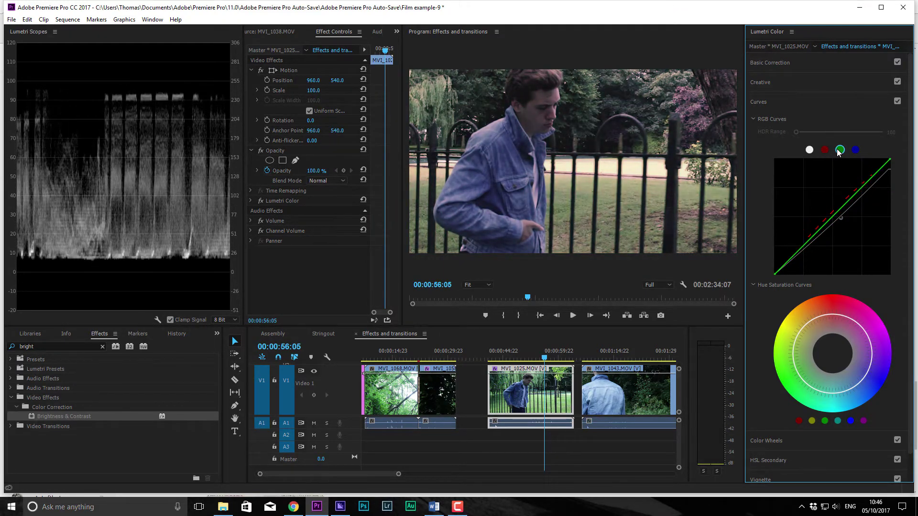
{"action": "left_click_drag", "start_coordinate": [843, 209], "coordinate": [835, 203]}
{"action": "double_click", "coordinate": [833, 201]}
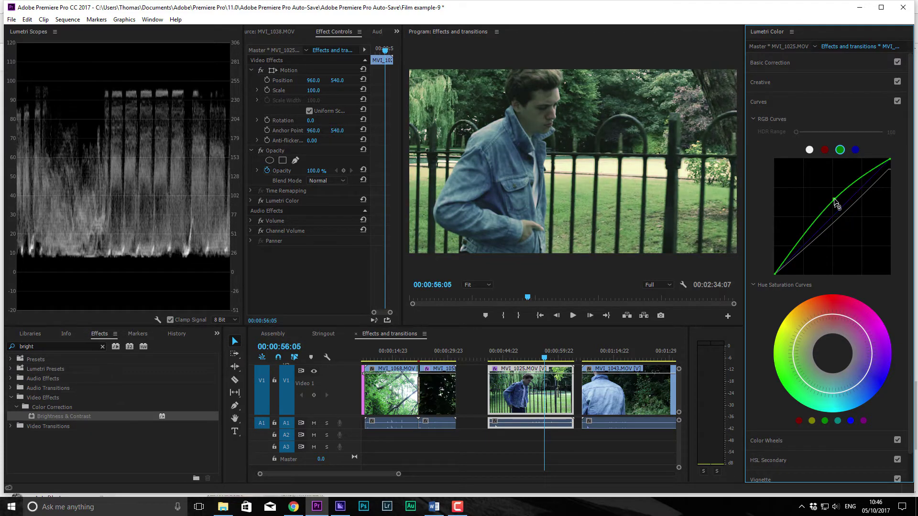
- Reset the green RGB curve to a straight diagonal, and try raising the blue RGB curve's midpoint before resetting it
{"action": "double_click", "coordinate": [836, 203]}
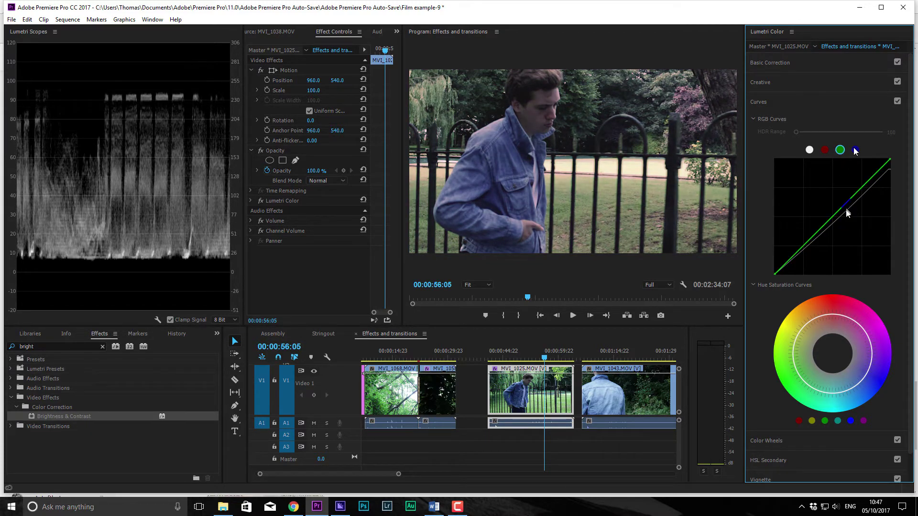
{"action": "left_click", "coordinate": [855, 150]}
{"action": "left_click_drag", "start_coordinate": [839, 211], "coordinate": [830, 203]}
{"action": "double_click", "coordinate": [830, 203]}
{"action": "key", "text": "ctrl+z"}
{"action": "left_click", "coordinate": [809, 150]}
{"action": "double_click", "coordinate": [830, 210]}
- Reshape the Hue Saturation curve of MVI_1025.MOV to desaturate the hues outside the green range
{"action": "scroll", "coordinate": [770, 272], "scroll_direction": "down", "scroll_amount": 1}
{"action": "scroll", "coordinate": [770, 270], "scroll_direction": "up", "scroll_amount": 1}
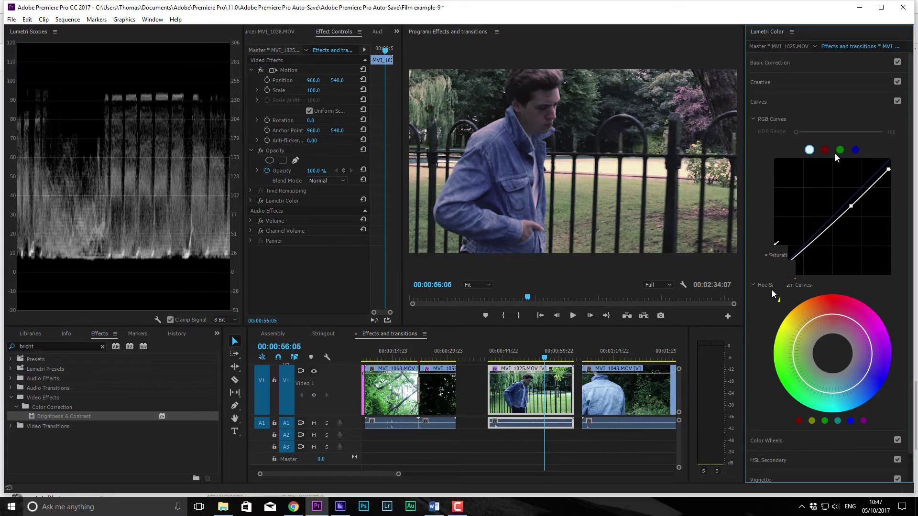
{"action": "scroll", "coordinate": [774, 291], "scroll_direction": "down", "scroll_amount": 1}
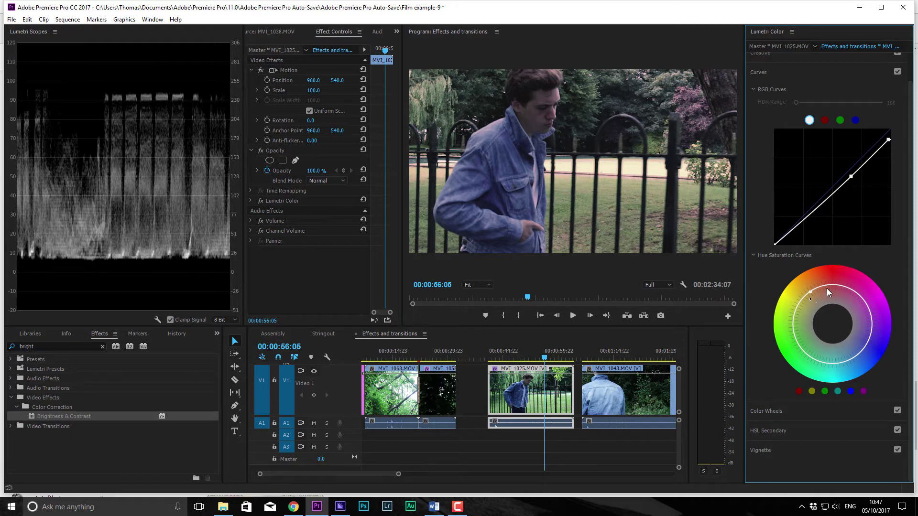
{"action": "left_click", "coordinate": [796, 309]}
{"action": "left_click", "coordinate": [792, 324]}
{"action": "left_click_drag", "start_coordinate": [831, 283], "coordinate": [818, 327]}
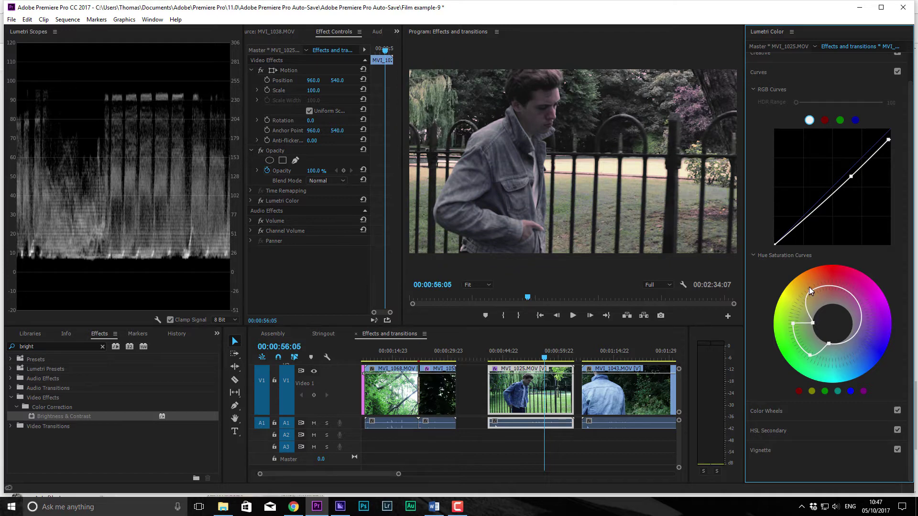
{"action": "left_click_drag", "start_coordinate": [810, 290], "coordinate": [821, 308]}
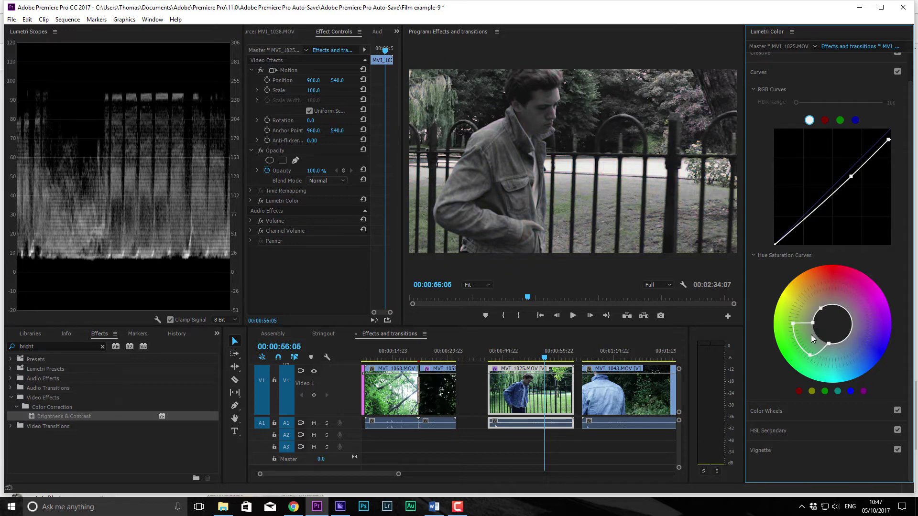
- Try boosting the green and yellow saturation on the Hue Saturation curve, and reset the curve on another frame of the clip
{"action": "left_click", "coordinate": [791, 342]}
{"action": "left_click_drag", "start_coordinate": [813, 323], "coordinate": [796, 295]}
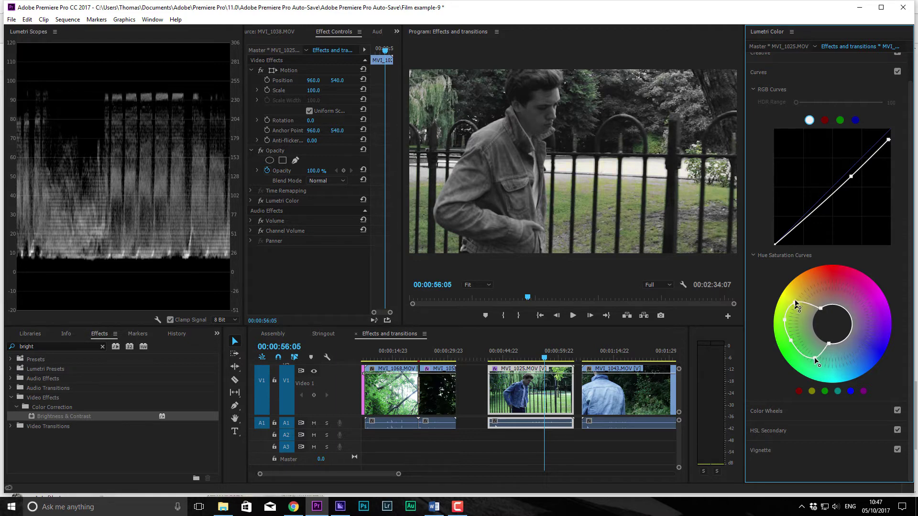
{"action": "left_click_drag", "start_coordinate": [788, 343], "coordinate": [773, 323]}
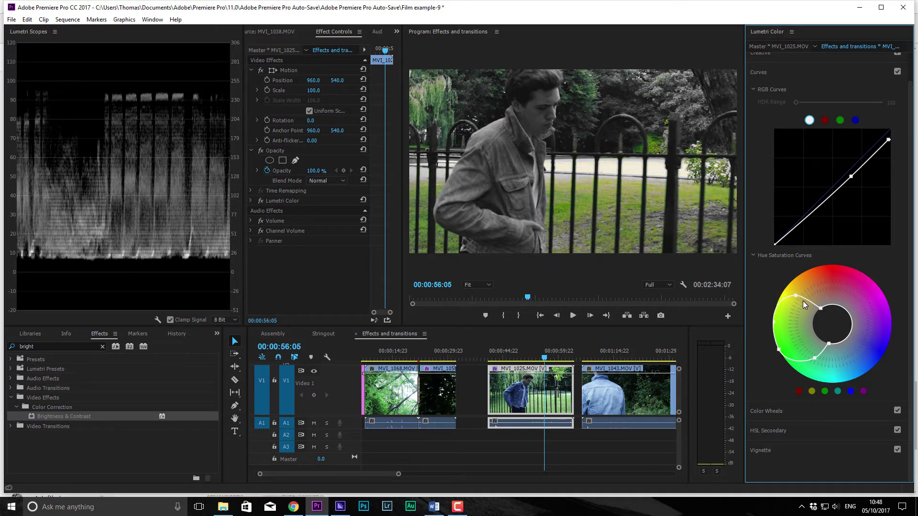
{"action": "left_click_drag", "start_coordinate": [554, 351], "coordinate": [546, 354]}
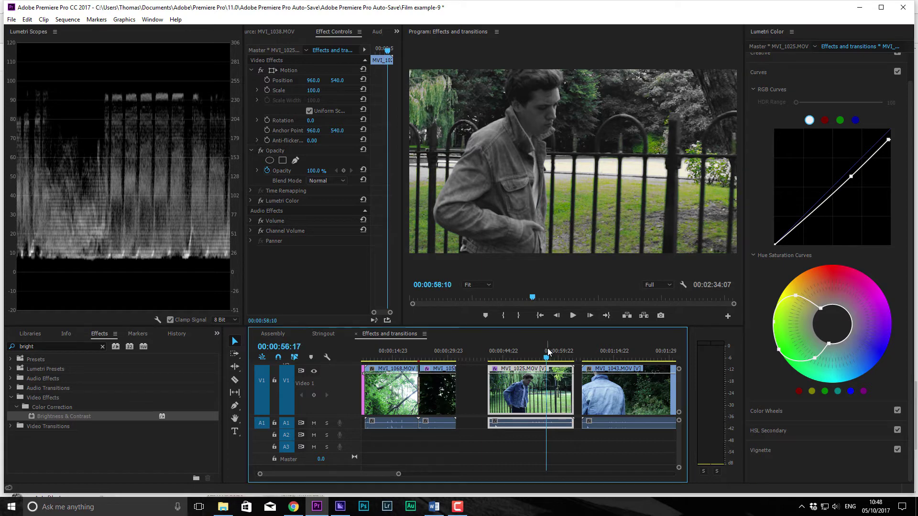
{"action": "double_click", "coordinate": [796, 297]}
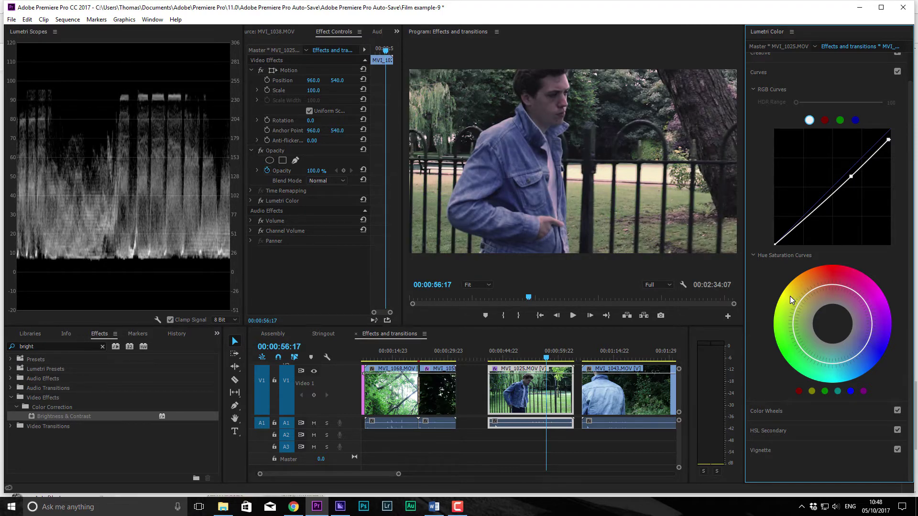
- Try tinting the shadows of MVI_1025.MOV with the Shadows color wheel
{"action": "left_click", "coordinate": [809, 405]}
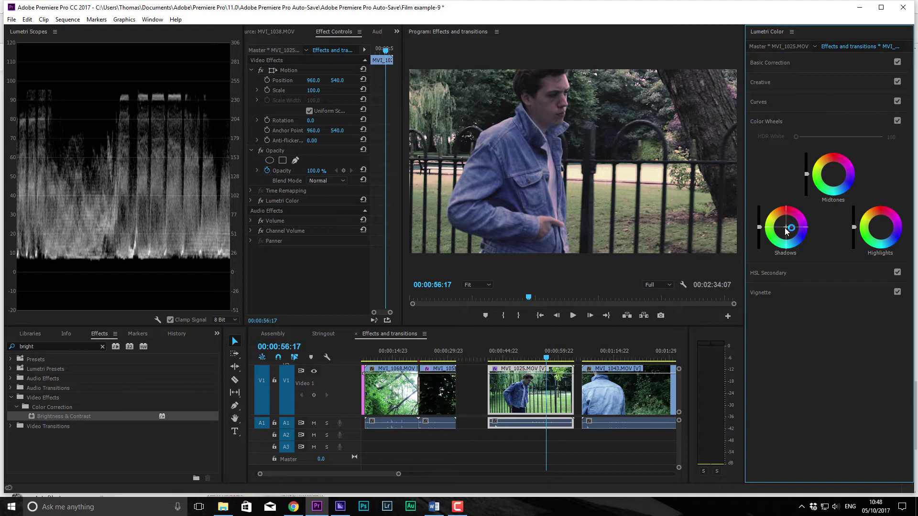
{"action": "mouse_move", "coordinate": [786, 227]}
{"action": "left_mouse_down"}
{"action": "mouse_move", "coordinate": [780, 221]}
{"action": "mouse_move", "coordinate": [761, 240]}
{"action": "mouse_move", "coordinate": [758, 224]}
{"action": "mouse_move", "coordinate": [761, 234]}
{"action": "mouse_move", "coordinate": [788, 232]}
{"action": "left_mouse_up"}
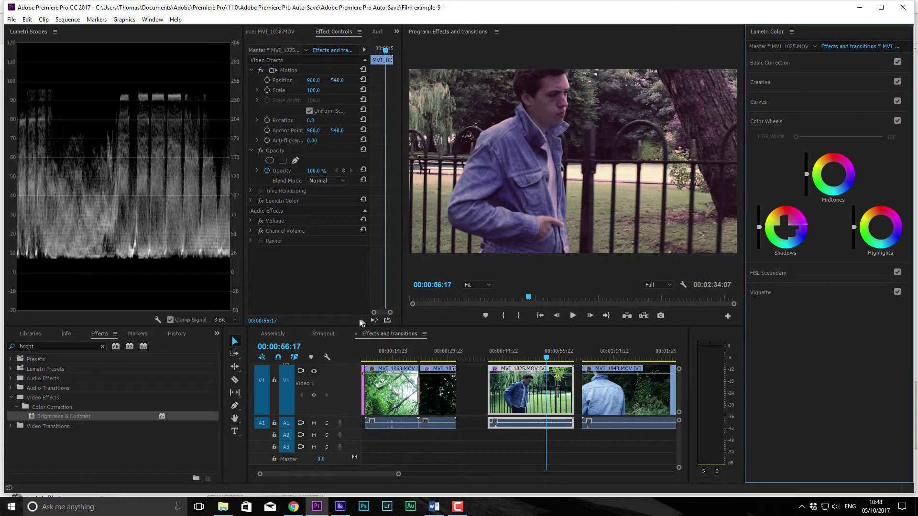
- Go to the close-up at 00:04:09:12 in the Assembly sequence, and try a Shadows color wheel tint before resetting it
{"action": "left_click", "coordinate": [273, 336]}
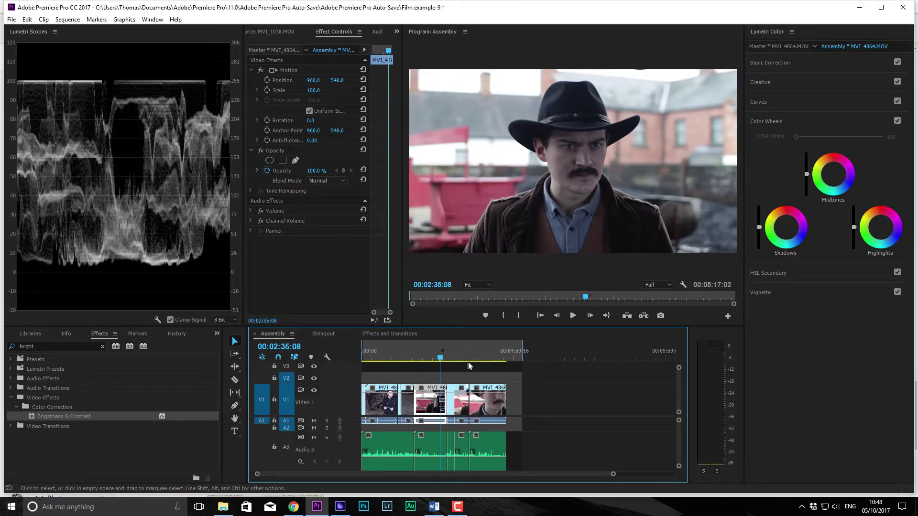
{"action": "left_click_drag", "start_coordinate": [479, 351], "coordinate": [490, 353]}
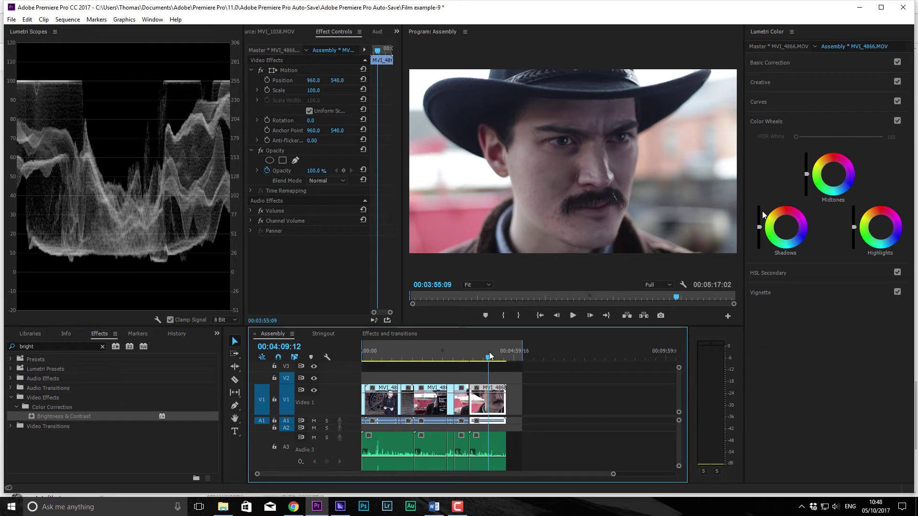
{"action": "left_click_drag", "start_coordinate": [791, 231], "coordinate": [787, 229]}
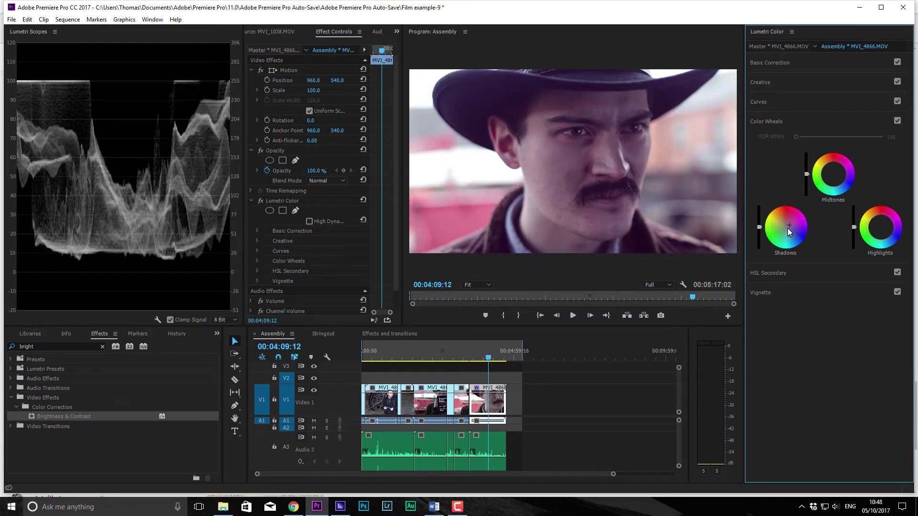
{"action": "double_click", "coordinate": [788, 230]}
- Warm the close-up's midtones and redden its shadows slightly with the color wheels, raising the Highlights level and lowering the Midtones level
{"action": "left_click_drag", "start_coordinate": [875, 235], "coordinate": [880, 227]}
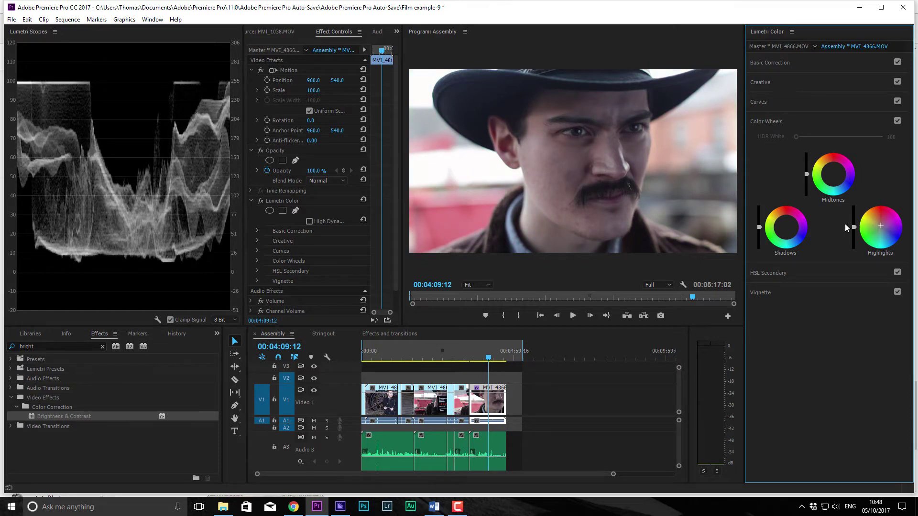
{"action": "left_click_drag", "start_coordinate": [828, 171], "coordinate": [832, 171]}
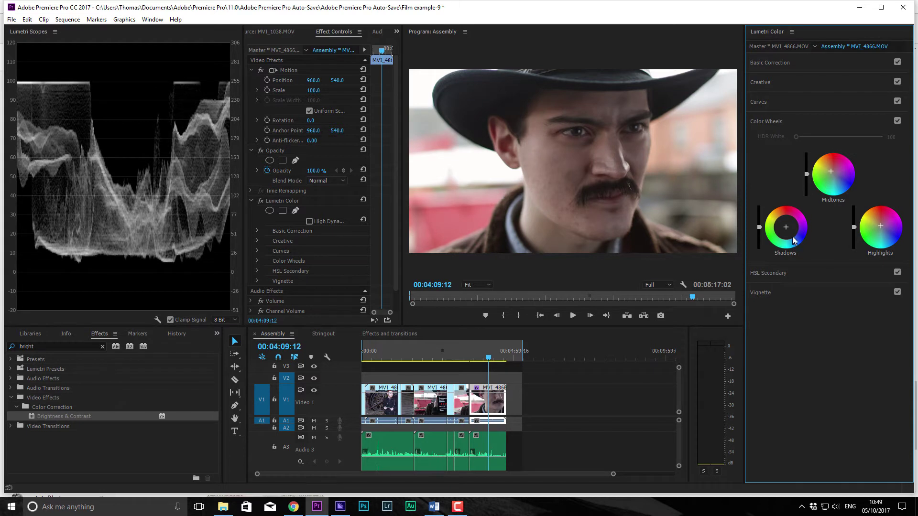
{"action": "left_click_drag", "start_coordinate": [786, 226], "coordinate": [787, 225]}
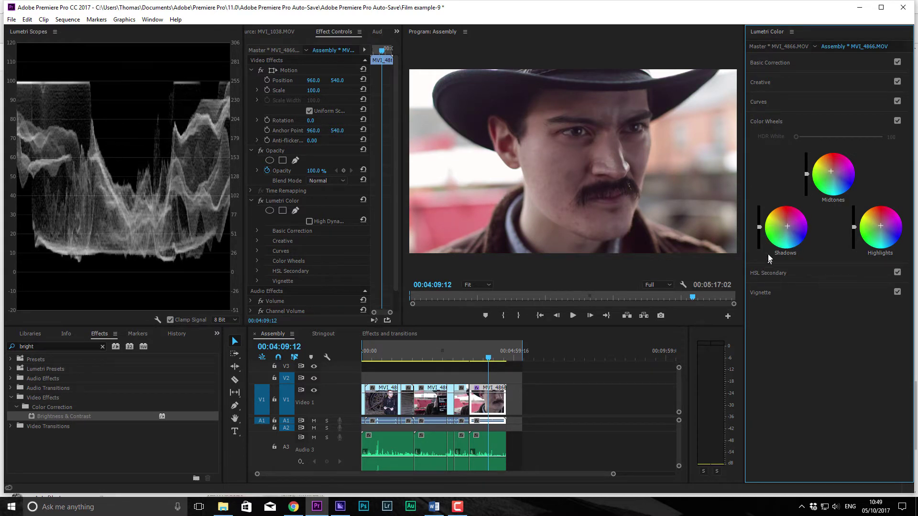
{"action": "left_click_drag", "start_coordinate": [853, 227], "coordinate": [854, 212]}
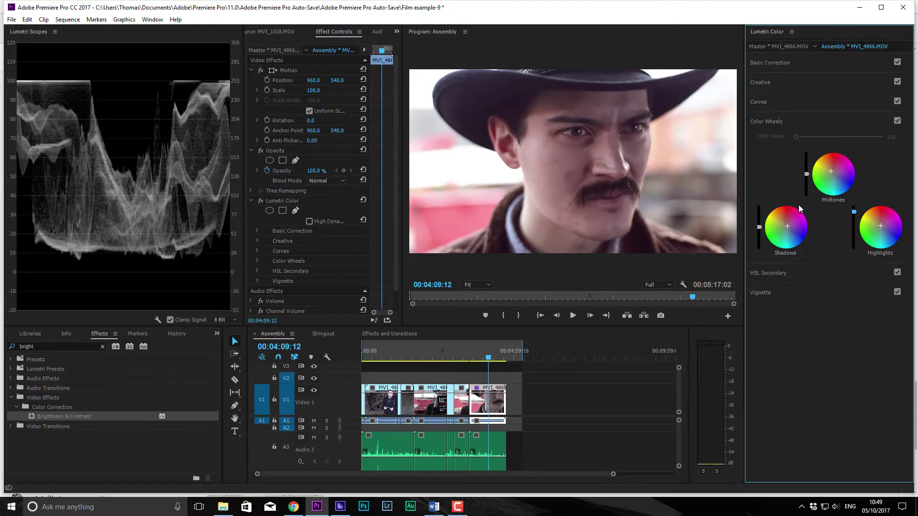
{"action": "left_click_drag", "start_coordinate": [809, 174], "coordinate": [808, 193]}
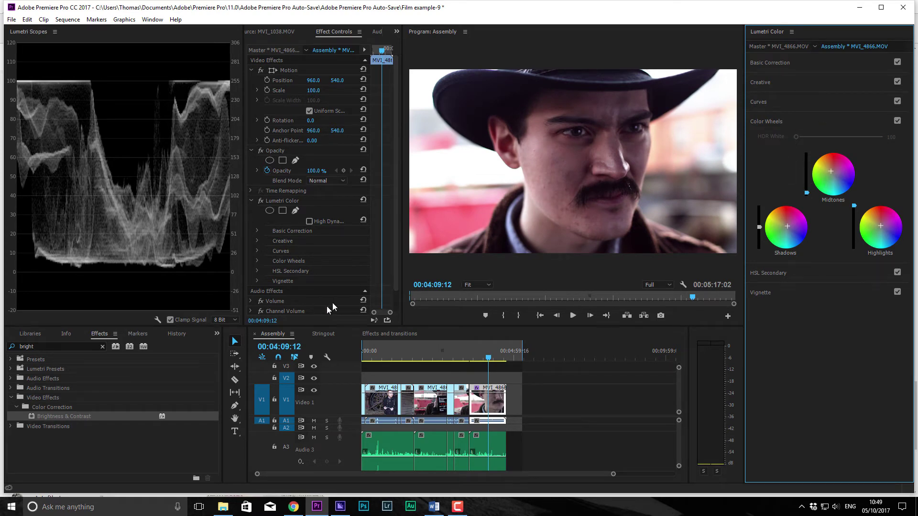
- Return to the Effects and transitions sequence and save the project
{"action": "left_click", "coordinate": [390, 336]}
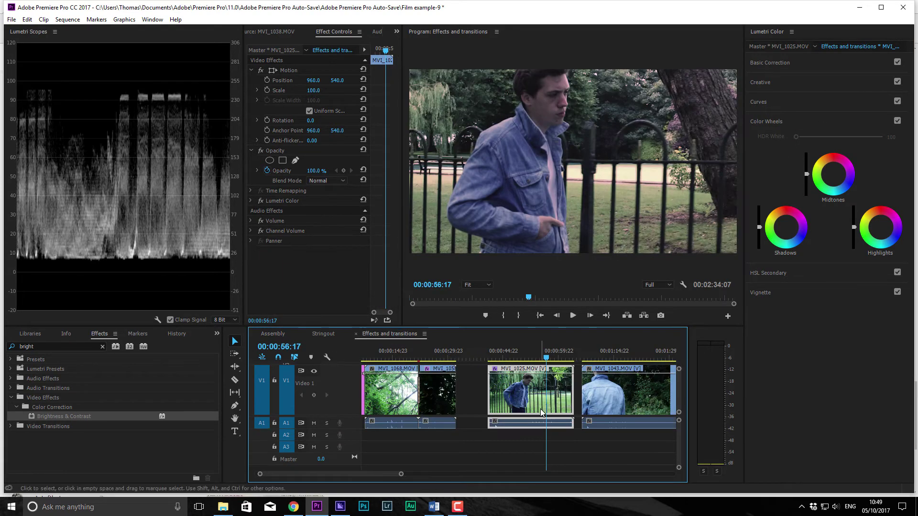
{"action": "key", "text": "ctrl+s"}
- Key the yellow colour range of MVI_1025.MOV in HSL Secondary and try adjusting its hue range
{"action": "left_click", "coordinate": [775, 273]}
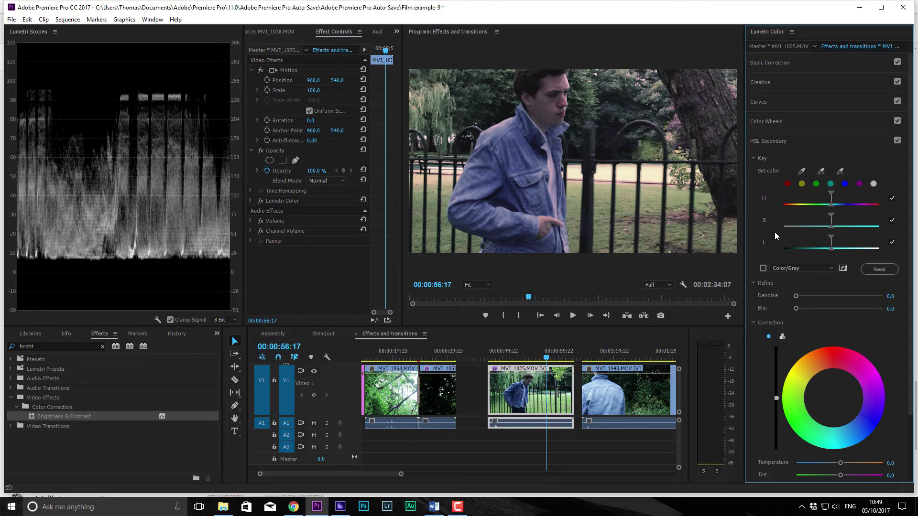
{"action": "left_click", "coordinate": [802, 185]}
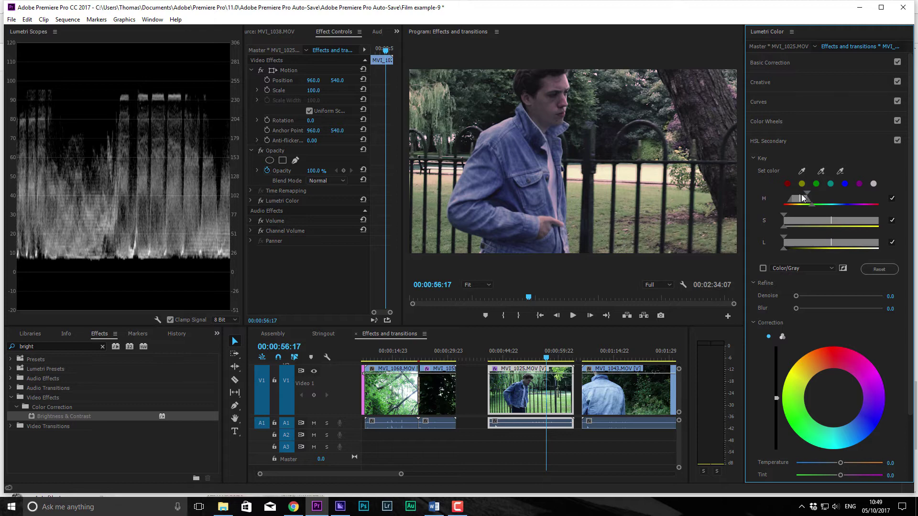
{"action": "left_click", "coordinate": [782, 142]}
{"action": "left_click", "coordinate": [782, 142]}
{"action": "left_click_drag", "start_coordinate": [811, 206], "coordinate": [812, 206]}
{"action": "double_click", "coordinate": [806, 193]}
{"action": "left_click", "coordinate": [782, 142]}
{"action": "left_click", "coordinate": [782, 142]}
{"action": "left_click", "coordinate": [782, 142]}
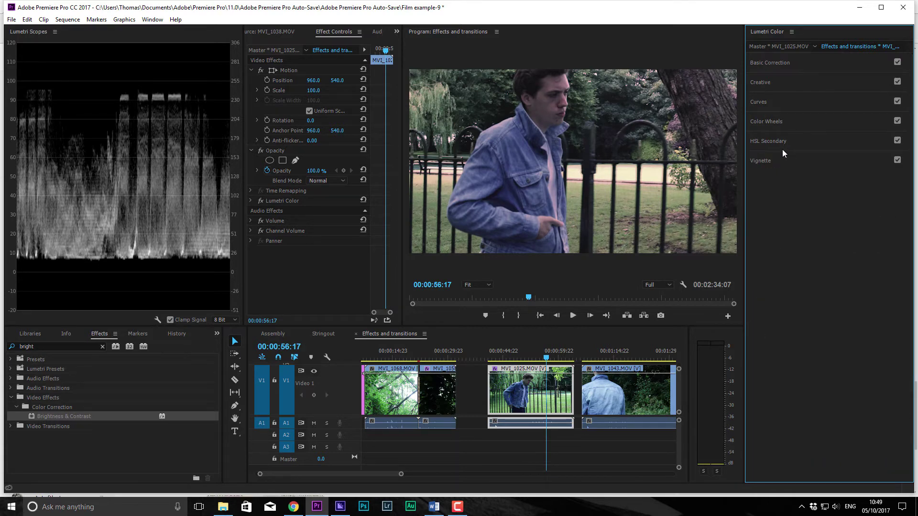
- Add a vignette to MVI_1025.MOV with Amount -1.5, Midpoint 37.9, Roundness 19.8 and Feather 46.2
{"action": "left_click", "coordinate": [779, 159]}
{"action": "left_click", "coordinate": [780, 158]}
{"action": "left_click", "coordinate": [780, 160]}
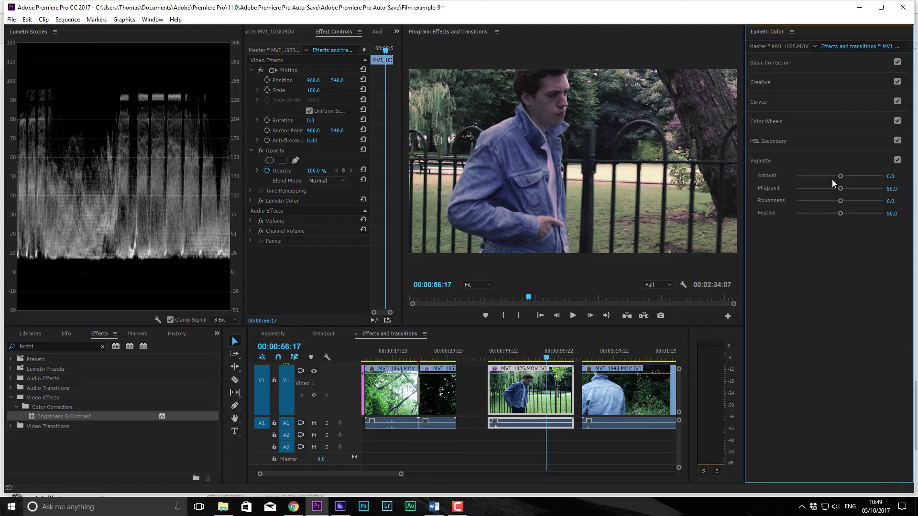
{"action": "left_click_drag", "start_coordinate": [840, 176], "coordinate": [796, 216]}
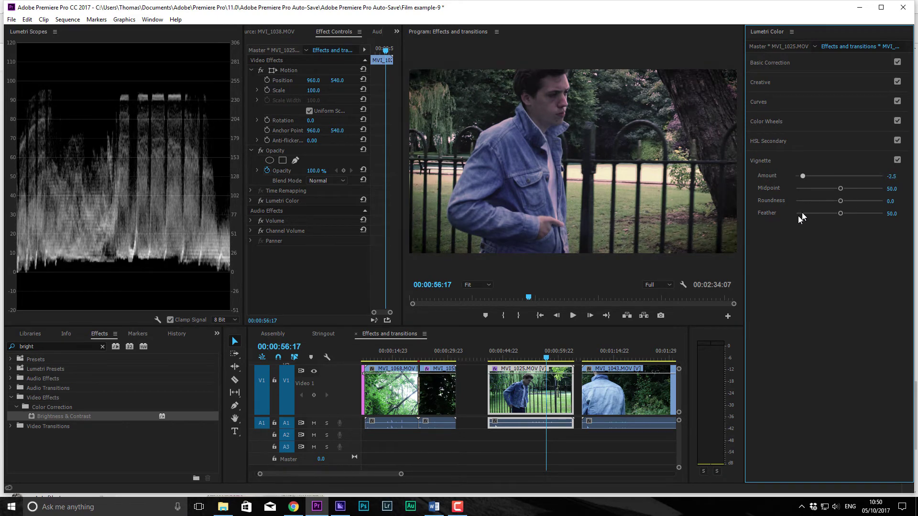
{"action": "mouse_move", "coordinate": [789, 236]}
{"action": "left_mouse_down"}
{"action": "mouse_move", "coordinate": [814, 234]}
{"action": "mouse_move", "coordinate": [776, 128]}
{"action": "mouse_move", "coordinate": [819, 214]}
{"action": "mouse_move", "coordinate": [799, 230]}
{"action": "left_mouse_up"}
{"action": "left_click_drag", "start_coordinate": [839, 189], "coordinate": [817, 193]}
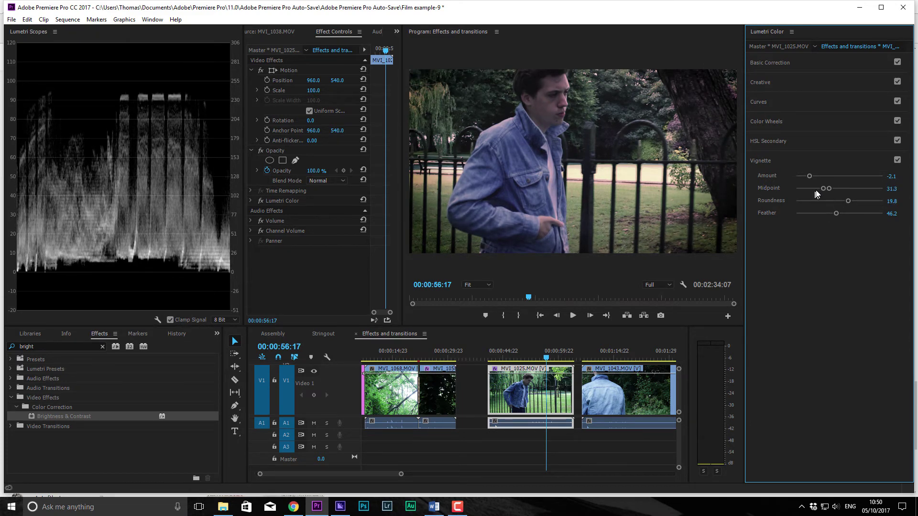
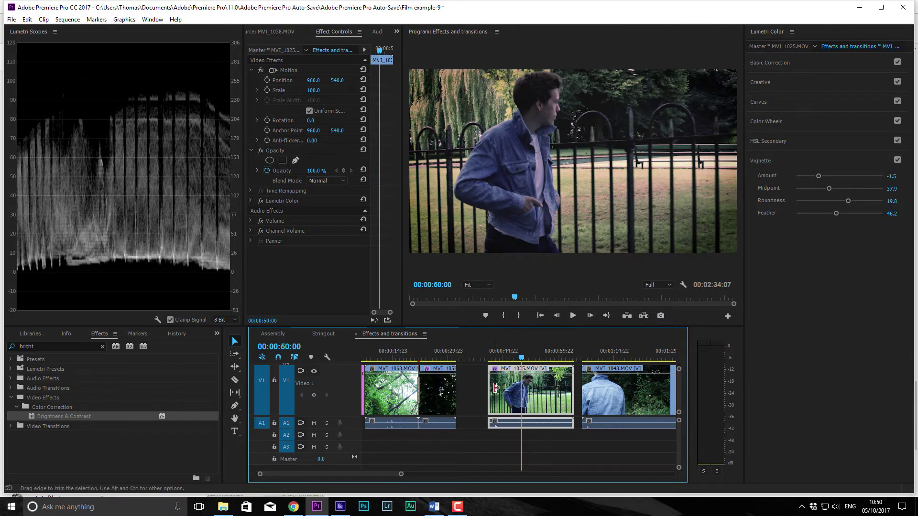
- Trim the start of MVI_1025.MOV in the timeline and apply the Levels video effect to the clip
{"action": "left_click", "coordinate": [519, 359]}
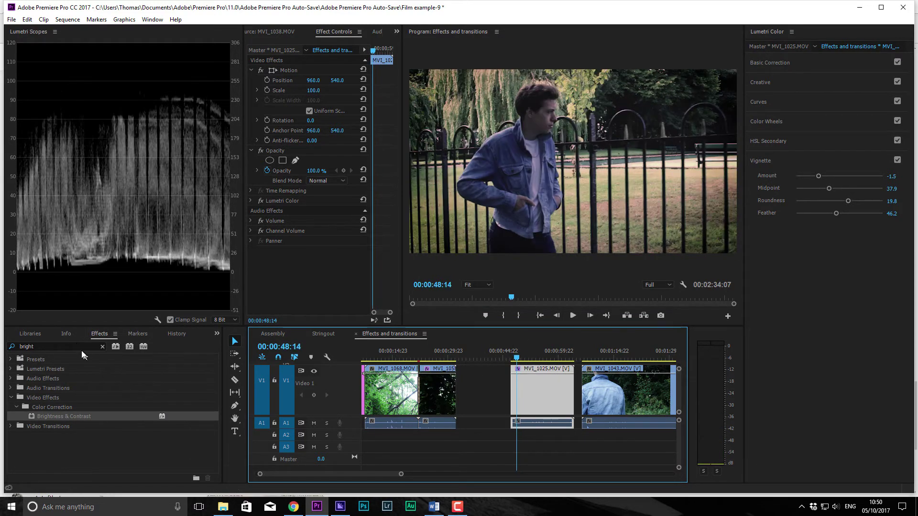
{"action": "left_click", "coordinate": [77, 347]}
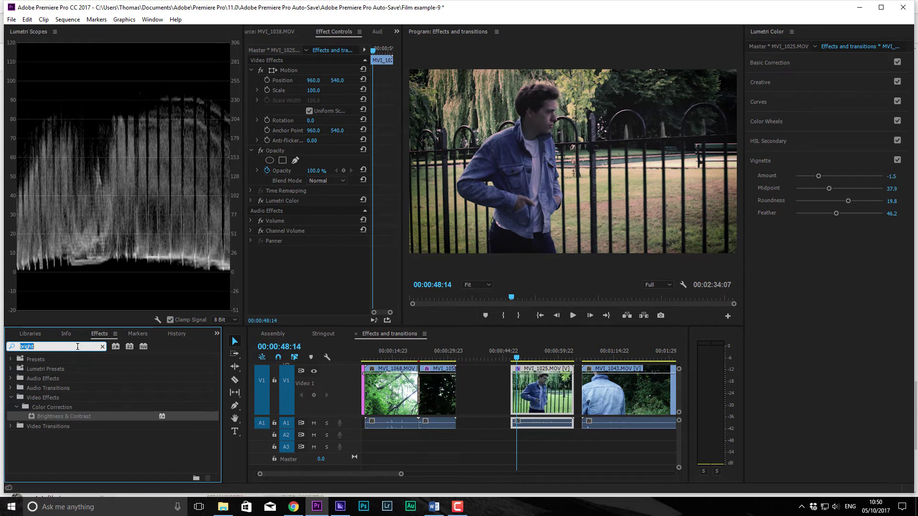
{"action": "type", "text": "gamma"}
{"action": "left_click", "coordinate": [53, 347]}
{"action": "type", "text": "lev"}
{"action": "left_click_drag", "start_coordinate": [53, 417], "coordinate": [542, 390]}
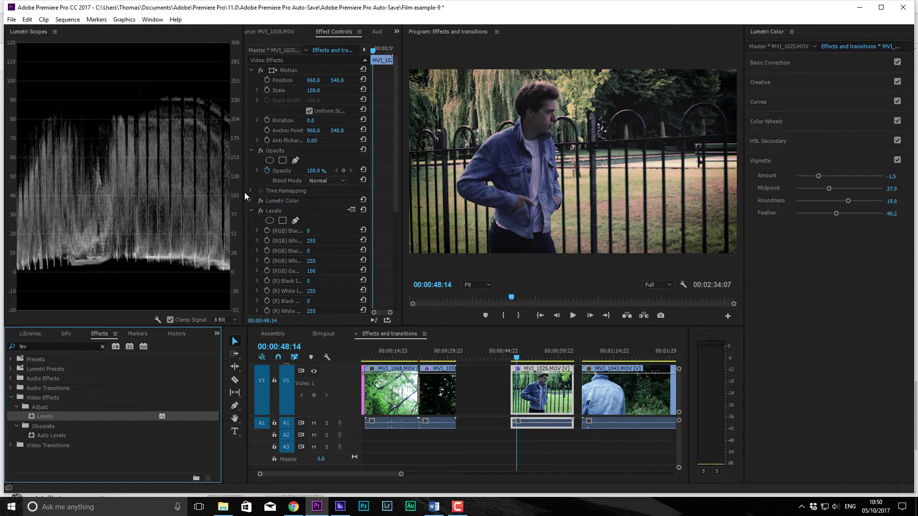
- Widen the effect settings and their name column to examine the full list of Levels parameters
{"action": "left_click_drag", "start_coordinate": [245, 192], "coordinate": [139, 239]}
{"action": "scroll", "coordinate": [183, 273], "scroll_direction": "down", "scroll_amount": 3}
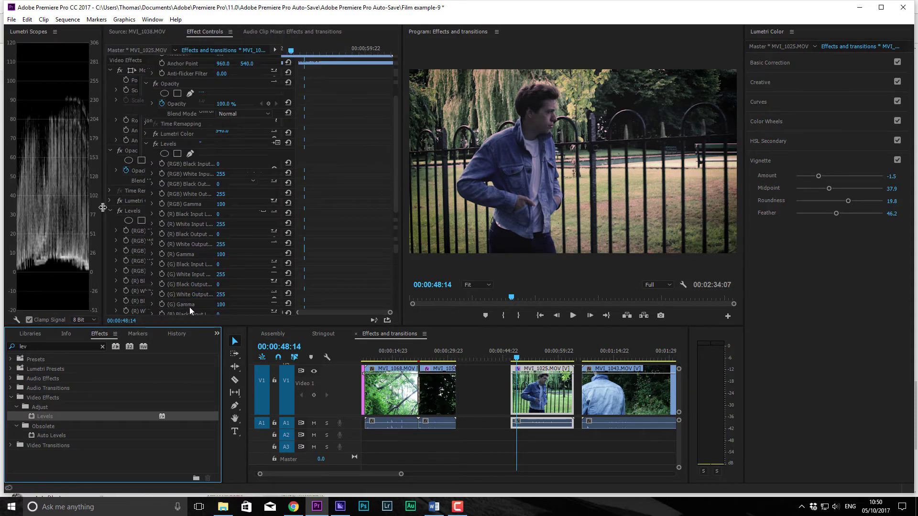
{"action": "left_click", "coordinate": [189, 305]}
{"action": "scroll", "coordinate": [191, 302], "scroll_direction": "down", "scroll_amount": 2}
{"action": "scroll", "coordinate": [197, 195], "scroll_direction": "down", "scroll_amount": 2}
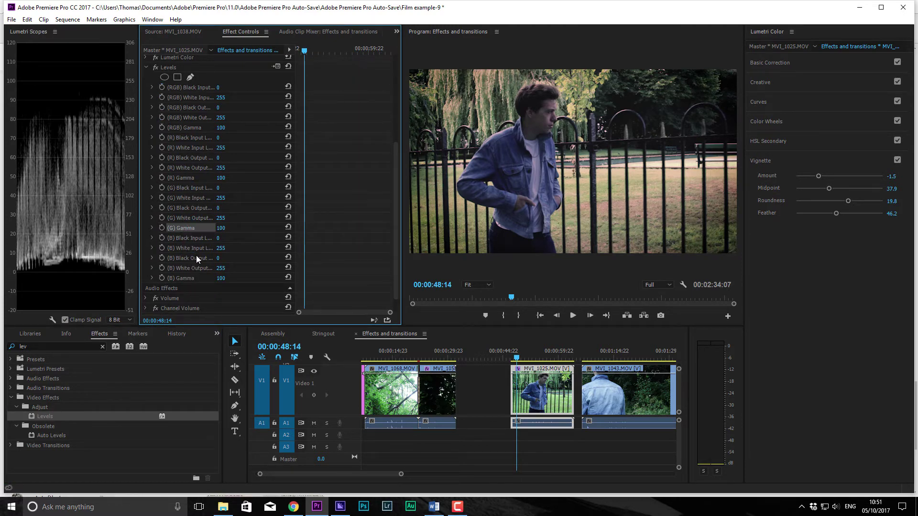
{"action": "left_click", "coordinate": [188, 238]}
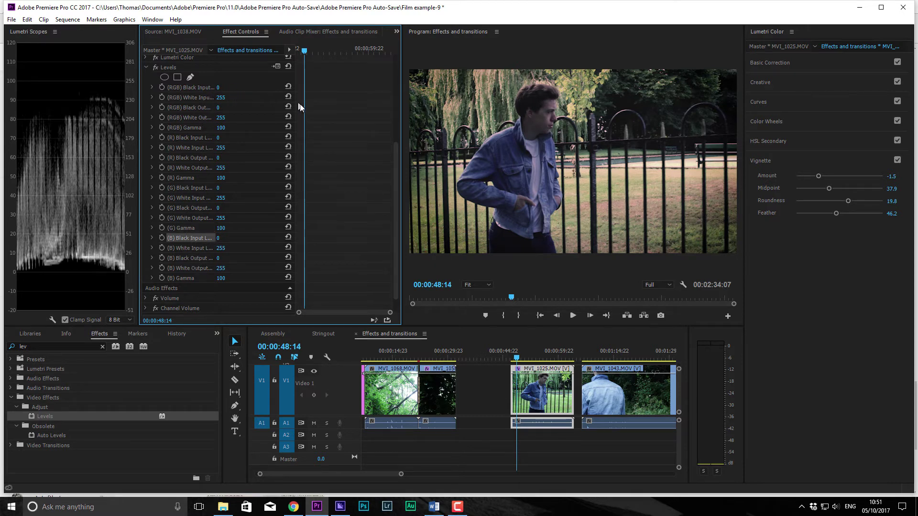
{"action": "left_click_drag", "start_coordinate": [297, 104], "coordinate": [357, 125]}
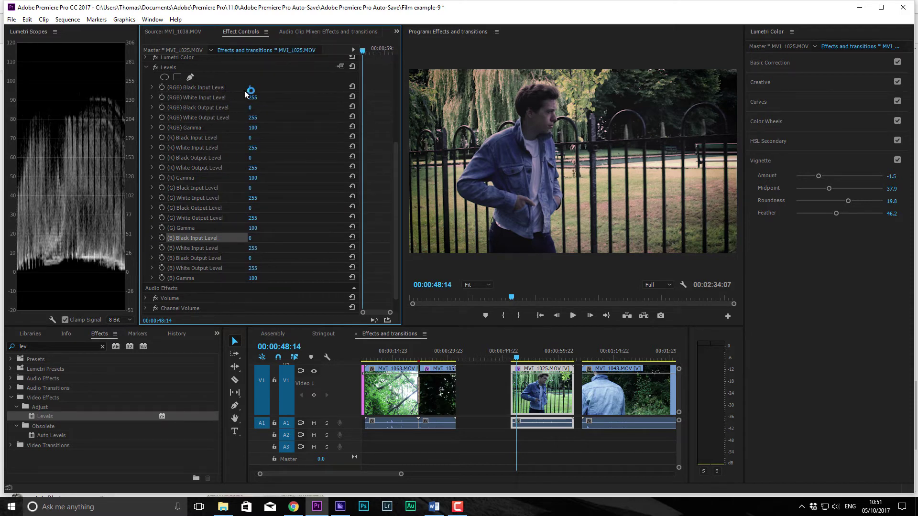
- Try changing the (RGB) White Input Level of the Levels effect, undo it, and select the (R) Gamma parameter
{"action": "left_click_drag", "start_coordinate": [257, 98], "coordinate": [250, 98]}
{"action": "key", "text": "ctrl+z"}
{"action": "left_click", "coordinate": [190, 178]}
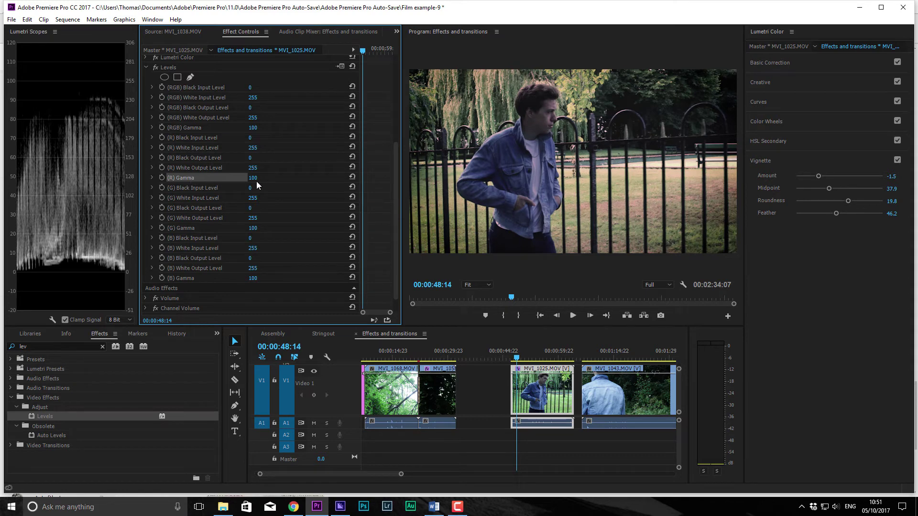
- Set the (RGB) Gamma of the Levels effect to 118 and its (RGB) White Output Level to 254
{"action": "left_click", "coordinate": [207, 157]}
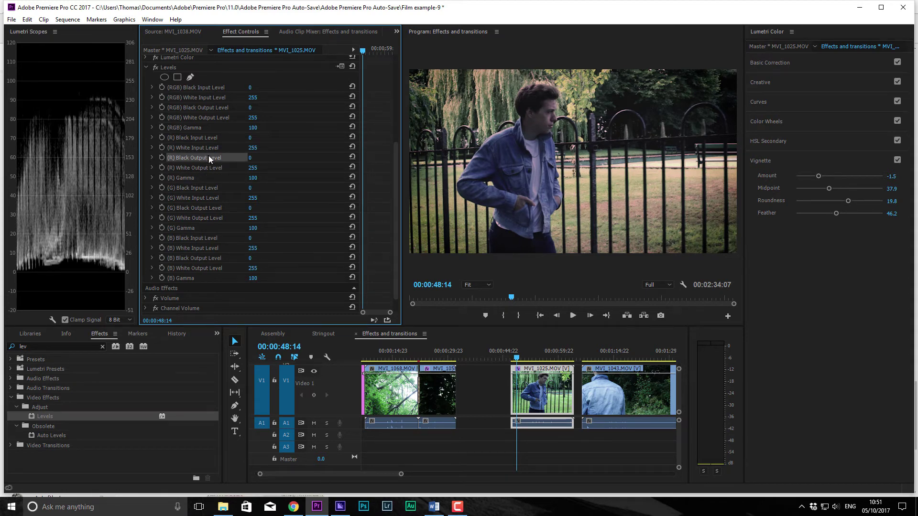
{"action": "mouse_move", "coordinate": [249, 158]}
{"action": "left_mouse_down"}
{"action": "mouse_move", "coordinate": [205, 154]}
{"action": "mouse_move", "coordinate": [260, 156]}
{"action": "mouse_move", "coordinate": [244, 159]}
{"action": "left_mouse_up"}
{"action": "left_click", "coordinate": [232, 168]}
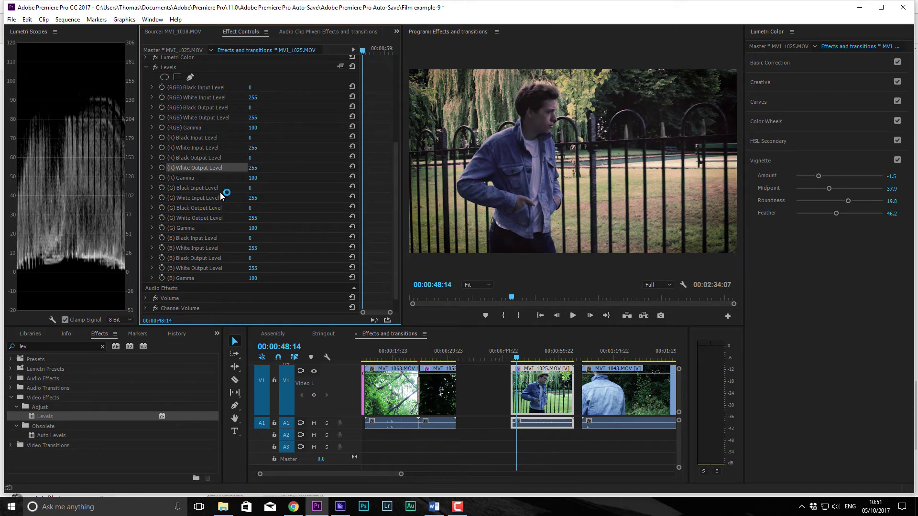
{"action": "left_click", "coordinate": [198, 90]}
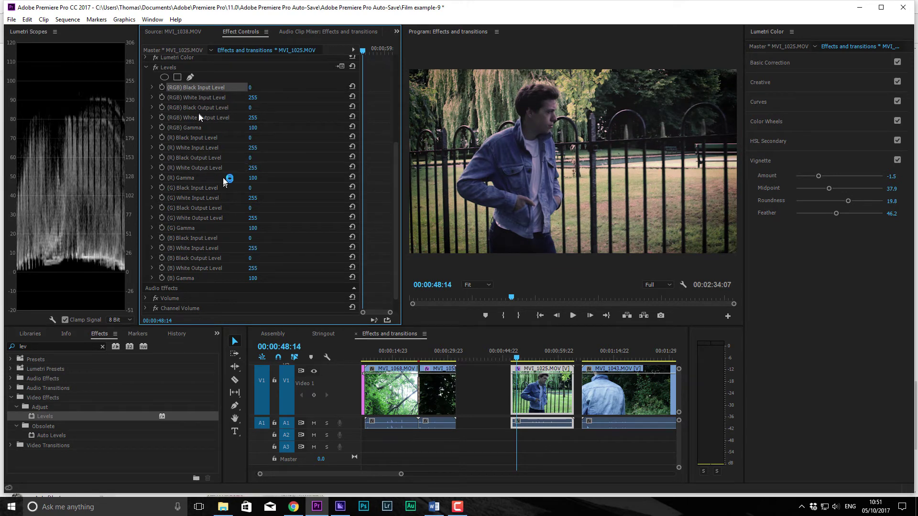
{"action": "left_click", "coordinate": [202, 128]}
{"action": "mouse_move", "coordinate": [257, 132]}
{"action": "left_mouse_down"}
{"action": "mouse_move", "coordinate": [243, 118]}
{"action": "mouse_move", "coordinate": [253, 117]}
{"action": "left_mouse_up"}
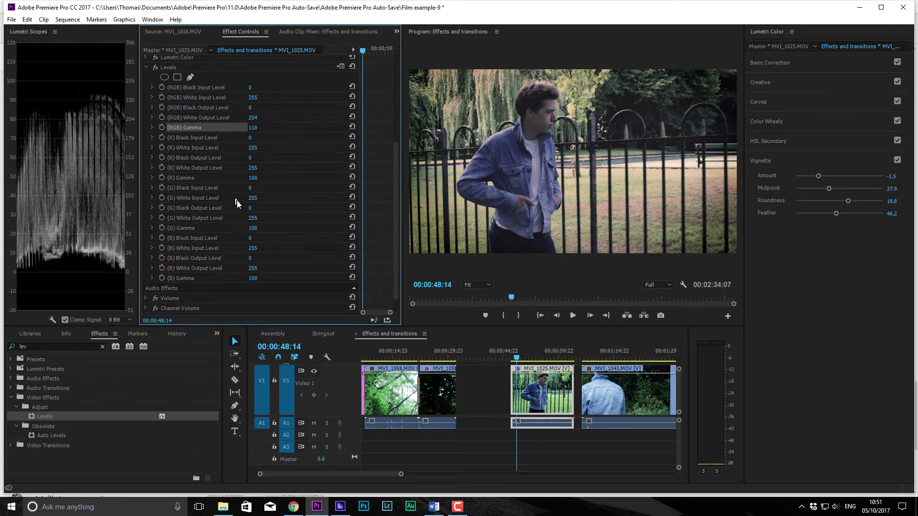
- Set Levels to (B) White Input 229, (B) Gamma 89, (R) Gamma 105, (R) Black Output 15, (RGB) Black Output 20 and (RGB) Black Input 36
{"action": "left_click_drag", "start_coordinate": [253, 239], "coordinate": [250, 279]}
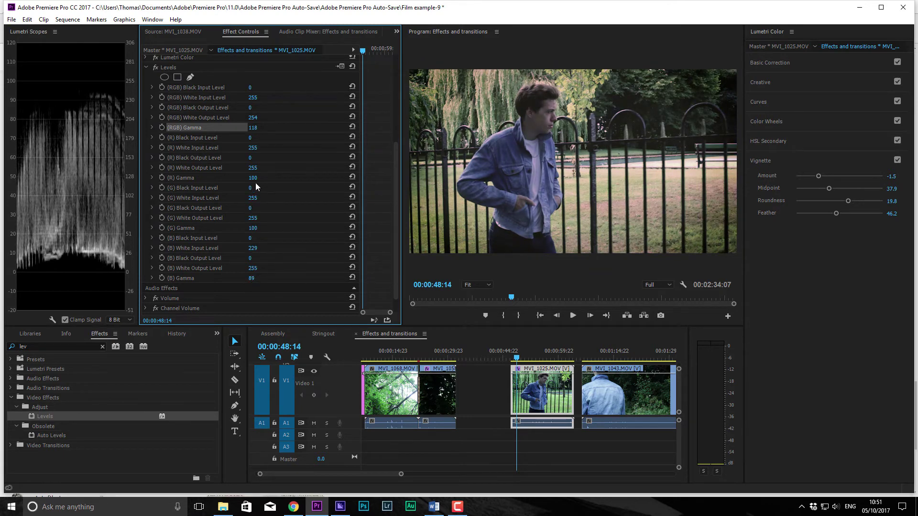
{"action": "mouse_move", "coordinate": [251, 188]}
{"action": "left_mouse_down"}
{"action": "mouse_move", "coordinate": [268, 188]}
{"action": "mouse_move", "coordinate": [251, 189]}
{"action": "left_mouse_up"}
{"action": "left_click_drag", "start_coordinate": [253, 178], "coordinate": [258, 158]}
{"action": "left_click_drag", "start_coordinate": [251, 108], "coordinate": [261, 88]}
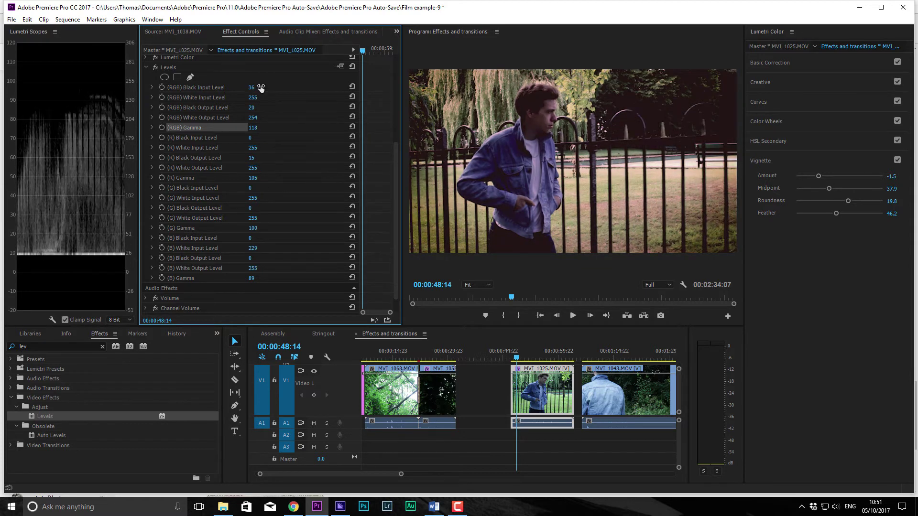
- Draw a closed free-form mask around the man in the denim jacket for the Levels effect
{"action": "left_click", "coordinate": [146, 68]}
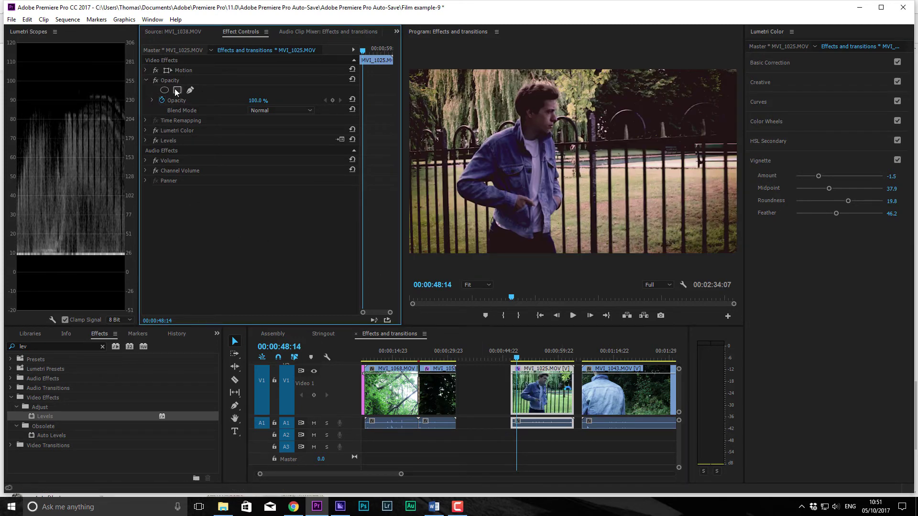
{"action": "left_click", "coordinate": [146, 140]}
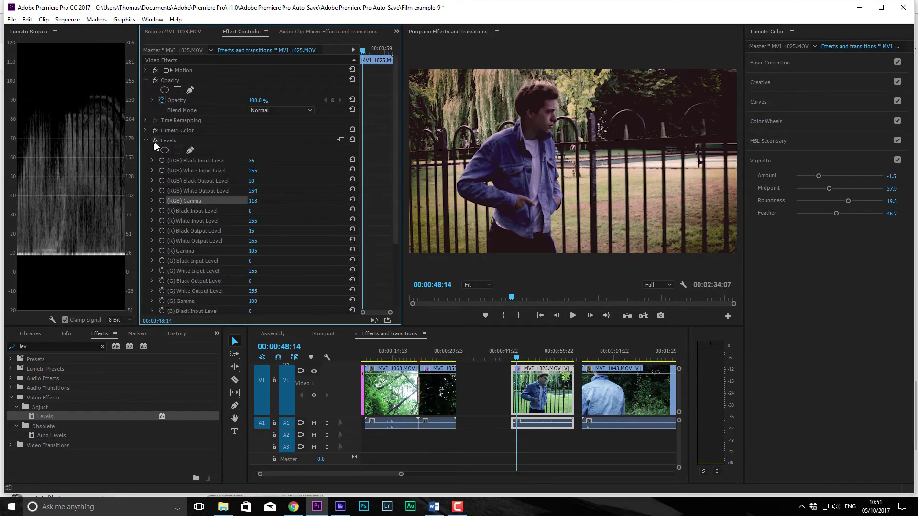
{"action": "left_click", "coordinate": [146, 140]}
{"action": "left_click", "coordinate": [170, 148]}
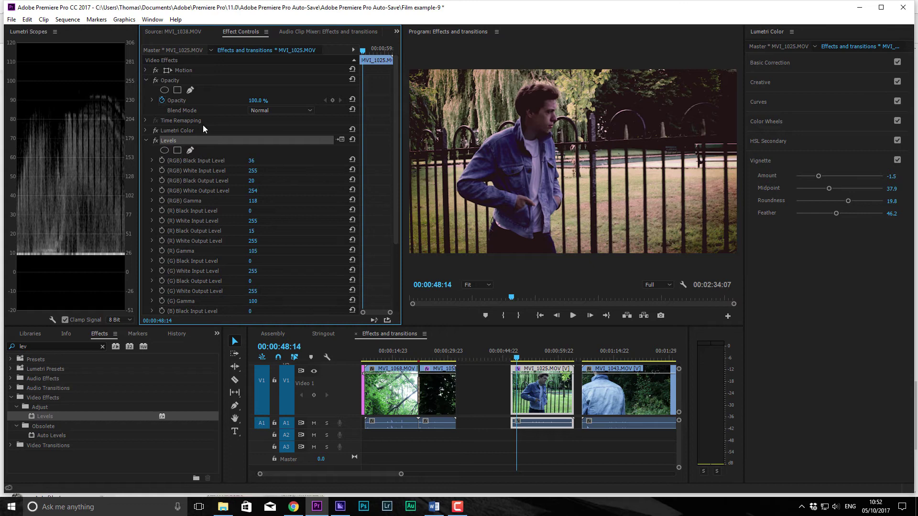
{"action": "left_click", "coordinate": [191, 150]}
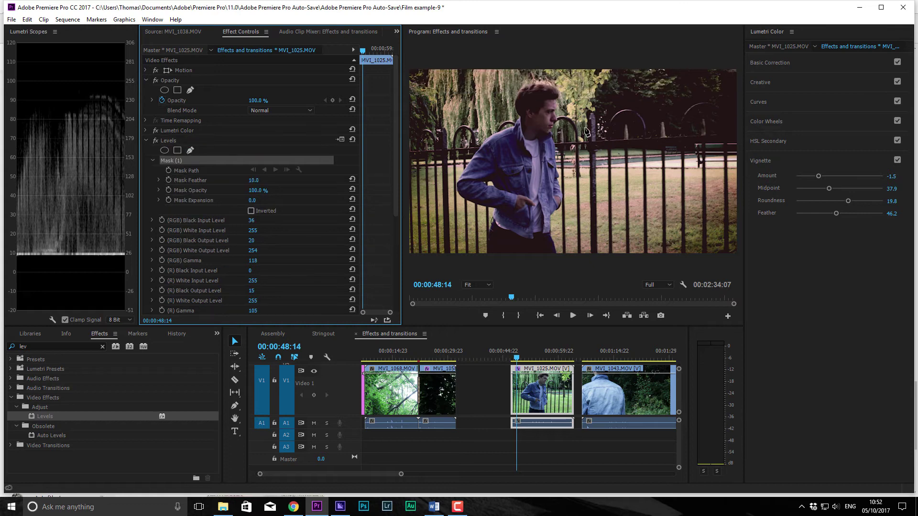
{"action": "left_click", "coordinate": [570, 93]}
{"action": "left_click", "coordinate": [571, 126]}
{"action": "left_click", "coordinate": [565, 168]}
{"action": "left_click", "coordinate": [571, 206]}
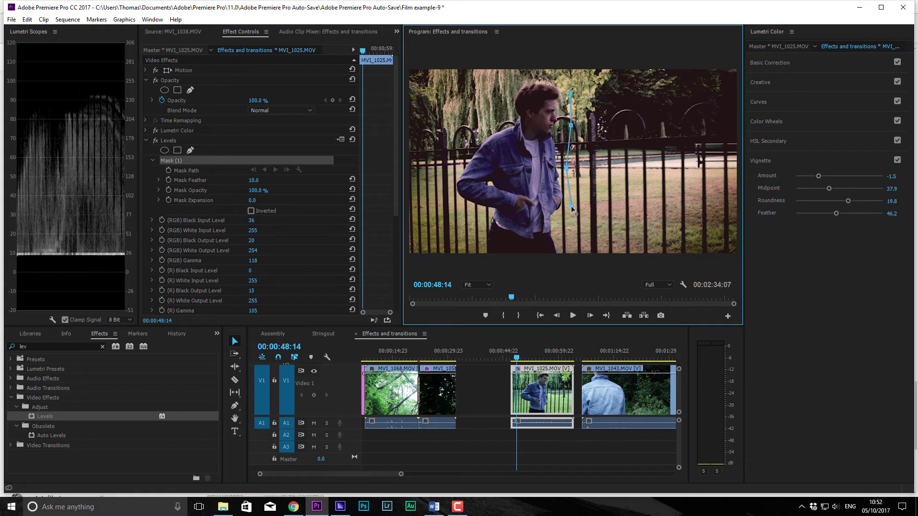
{"action": "left_click_drag", "start_coordinate": [569, 253], "coordinate": [454, 212]}
{"action": "left_click", "coordinate": [447, 173]}
{"action": "left_click", "coordinate": [476, 133]}
{"action": "left_click", "coordinate": [501, 114]}
{"action": "left_click", "coordinate": [514, 83]}
{"action": "left_click", "coordinate": [541, 71]}
{"action": "left_click", "coordinate": [571, 93]}
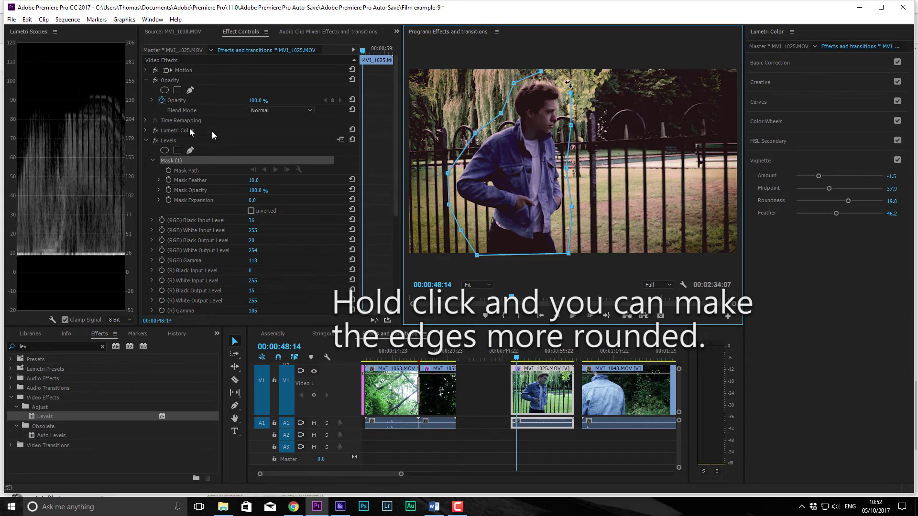
- Compare the frame with Levels off and on, and scrub through MVI_1025.MOV to check the mask against the man's movement
{"action": "left_click", "coordinate": [155, 140]}
{"action": "left_click", "coordinate": [155, 141]}
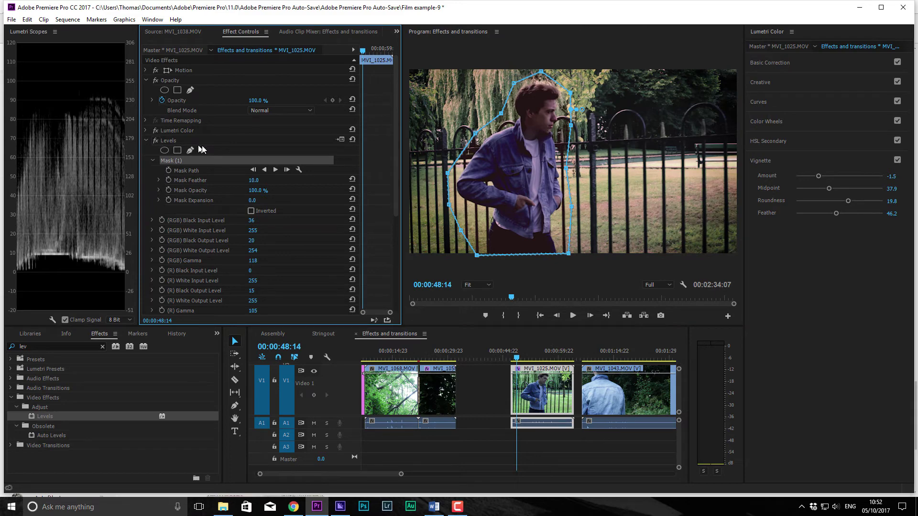
{"action": "left_click", "coordinate": [492, 378]}
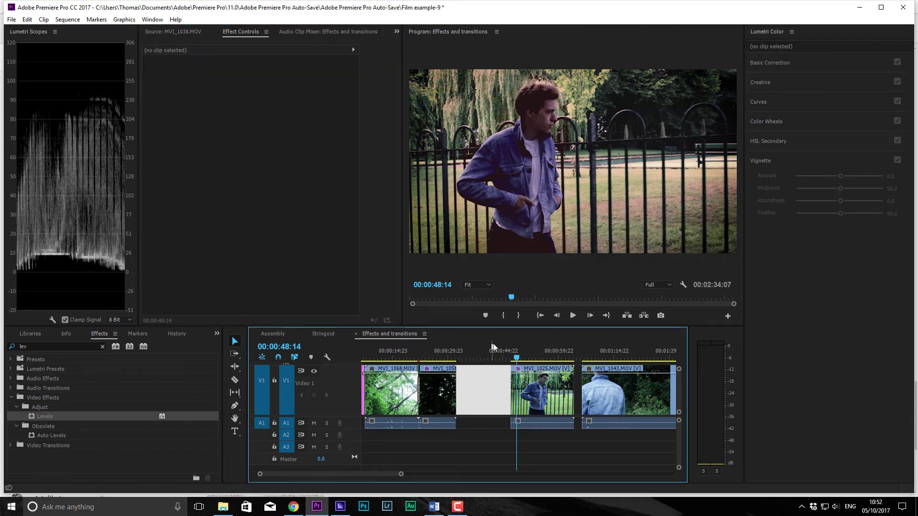
{"action": "left_click_drag", "start_coordinate": [516, 353], "coordinate": [531, 359]}
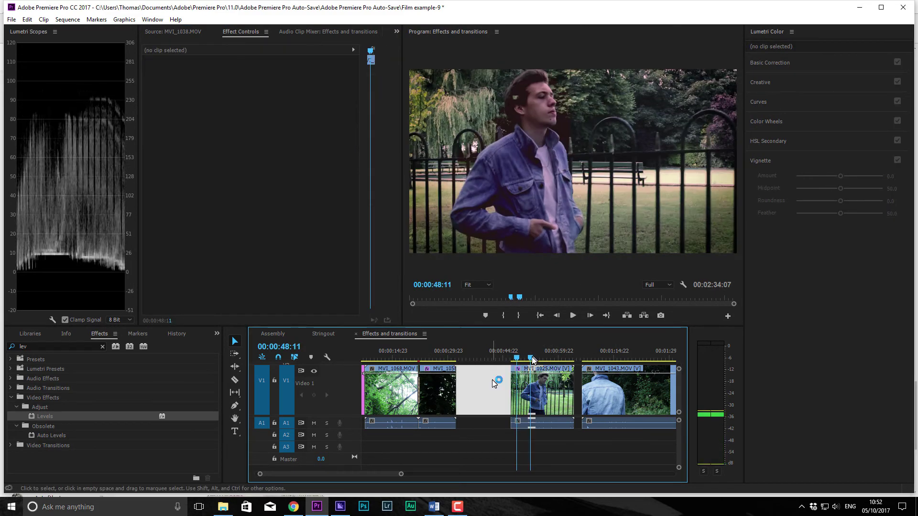
{"action": "left_click_drag", "start_coordinate": [516, 356], "coordinate": [529, 362]}
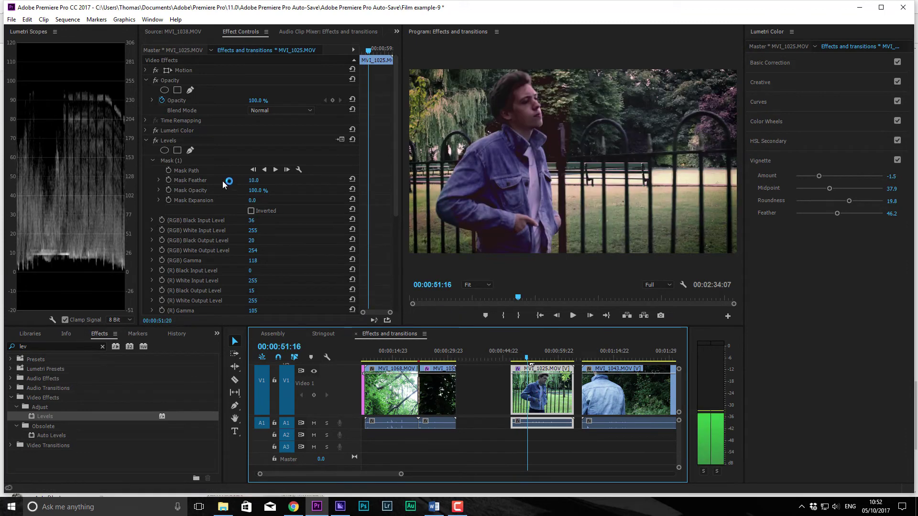
- Set the Mask Feather of Mask (1) to 121.0 and its Mask Expansion to 0
{"action": "left_click", "coordinate": [175, 165]}
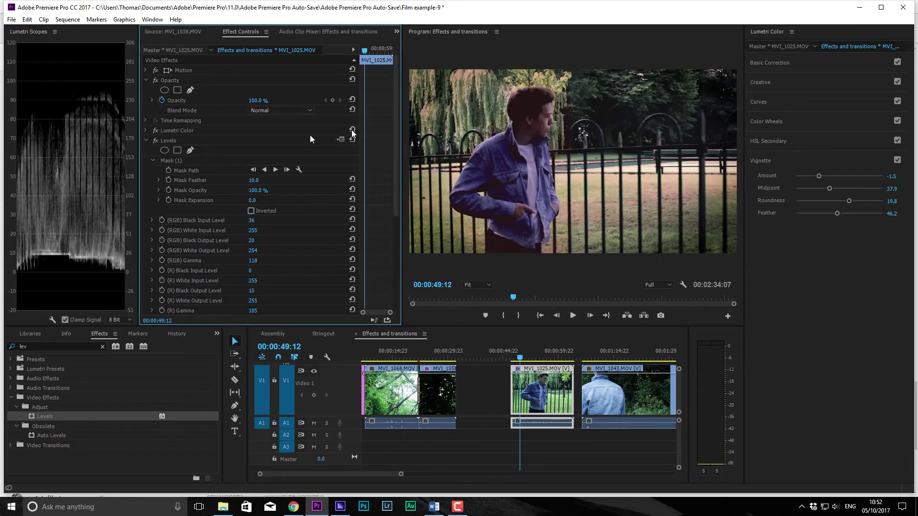
{"action": "left_click", "coordinate": [173, 160]}
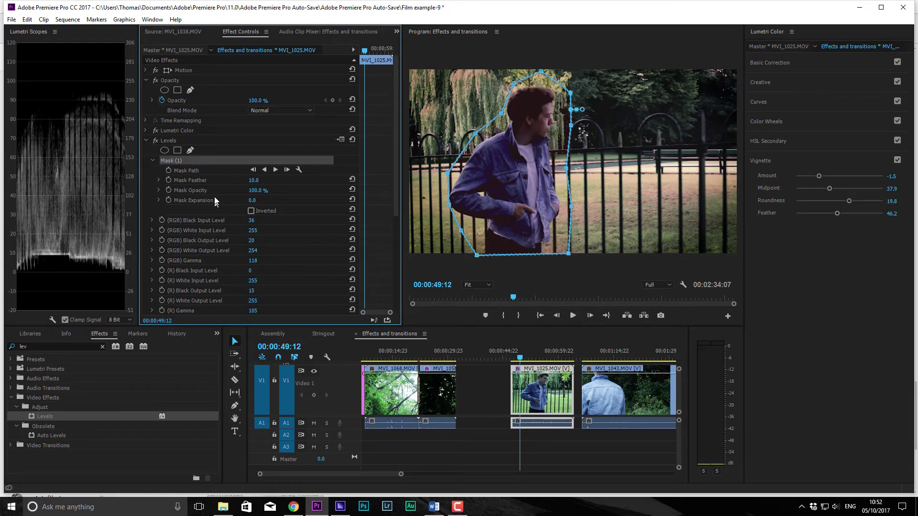
{"action": "left_click_drag", "start_coordinate": [251, 180], "coordinate": [257, 180]}
{"action": "left_click_drag", "start_coordinate": [255, 191], "coordinate": [253, 216]}
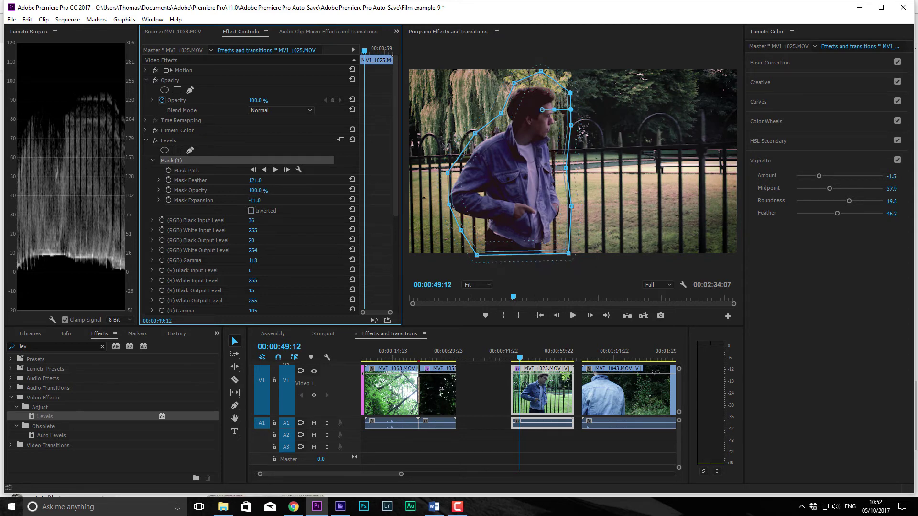
{"action": "left_click_drag", "start_coordinate": [253, 199], "coordinate": [251, 200]}
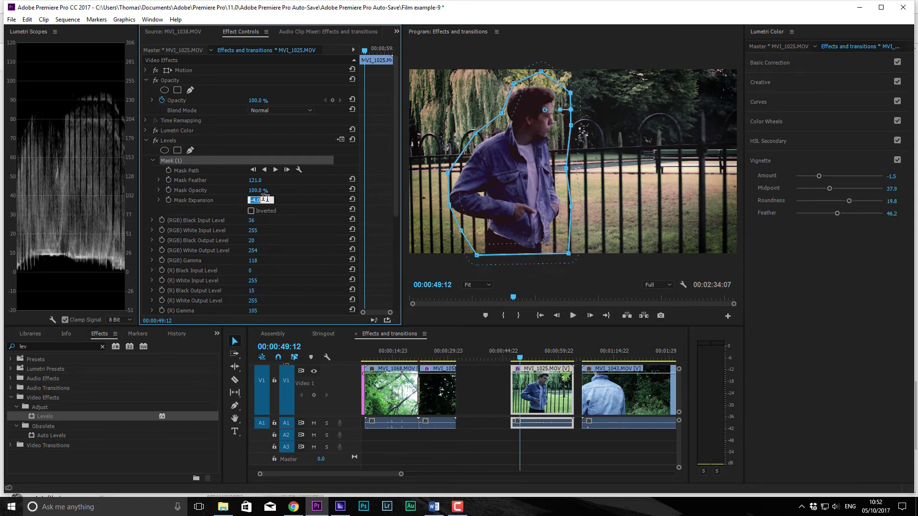
{"action": "left_click", "coordinate": [261, 198]}
{"action": "type", "text": "0"}
{"action": "left_click", "coordinate": [287, 204]}
- Start keyframing the Mask Path at 00:00:47:19 near the start of MVI_1025.MOV and enlarge the effect keyframe area
{"action": "left_click", "coordinate": [212, 171]}
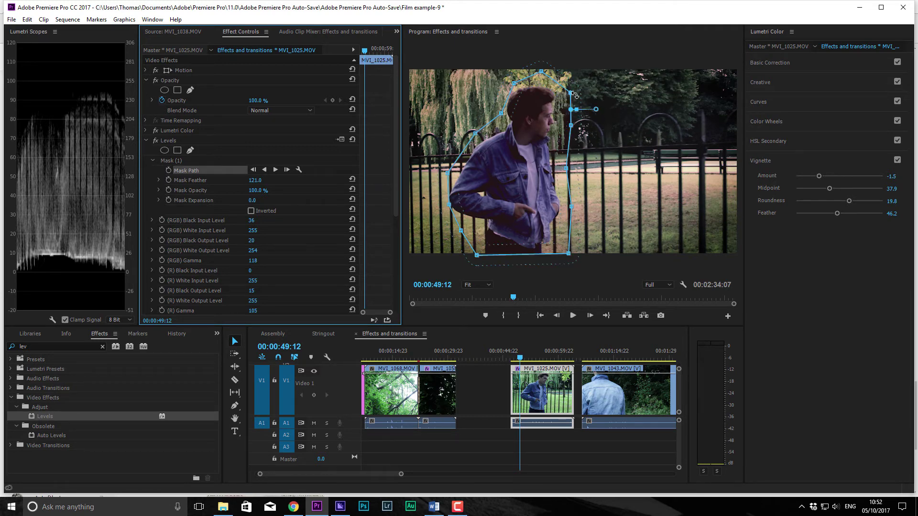
{"action": "mouse_move", "coordinate": [520, 356]}
{"action": "left_mouse_down"}
{"action": "mouse_move", "coordinate": [552, 361]}
{"action": "mouse_move", "coordinate": [523, 368]}
{"action": "left_mouse_up"}
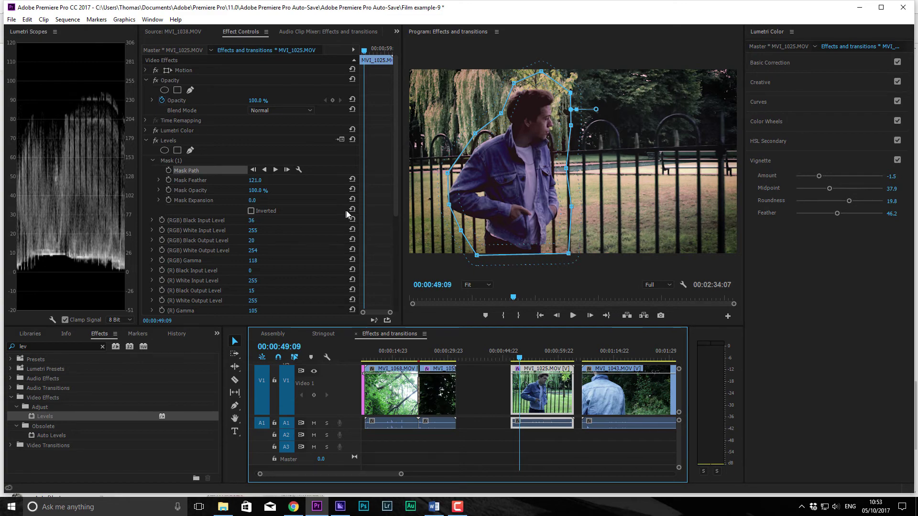
{"action": "left_click_drag", "start_coordinate": [520, 353], "coordinate": [518, 353]}
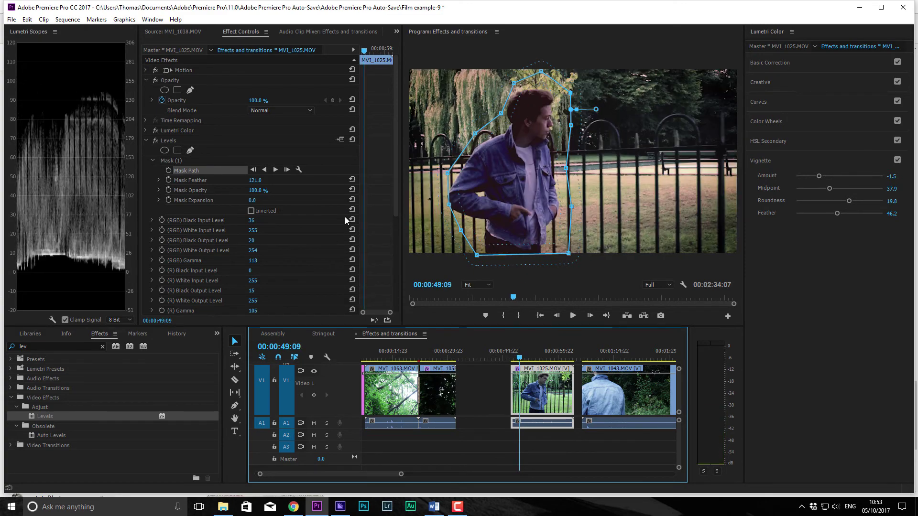
{"action": "left_click_drag", "start_coordinate": [519, 358], "coordinate": [513, 360]}
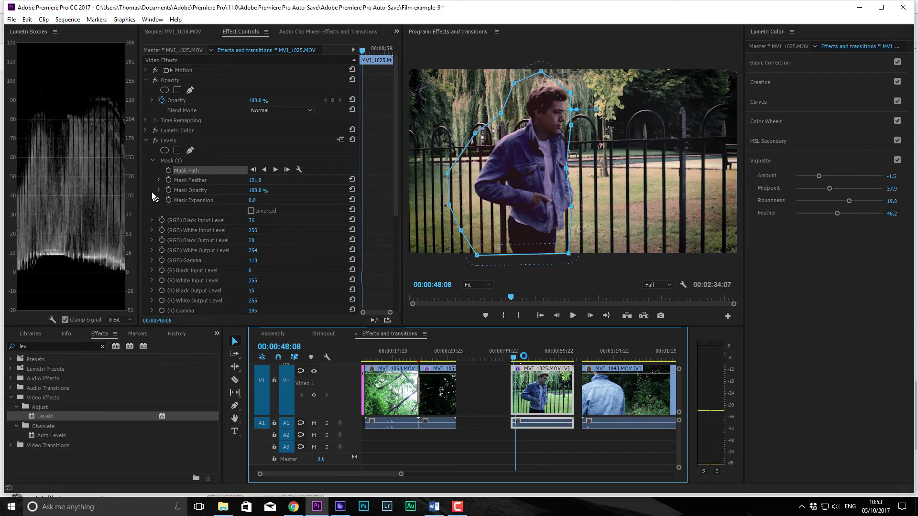
{"action": "left_click", "coordinate": [169, 171]}
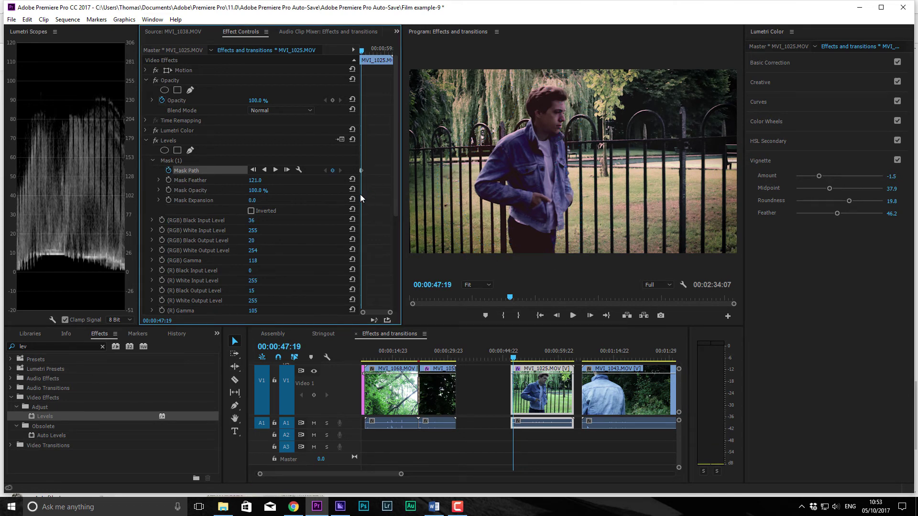
{"action": "left_click_drag", "start_coordinate": [362, 200], "coordinate": [239, 223]}
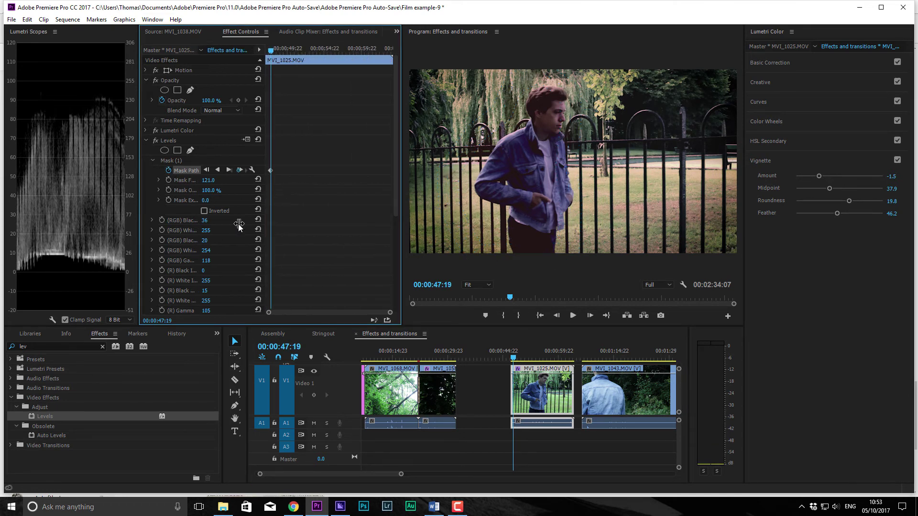
- Reposition Mask (1) over the moving man at successive frames from 00:00:48:00 to 00:00:50:13 to keyframe its path
{"action": "left_click", "coordinate": [185, 161]}
{"action": "left_click_drag", "start_coordinate": [271, 54], "coordinate": [275, 59]}
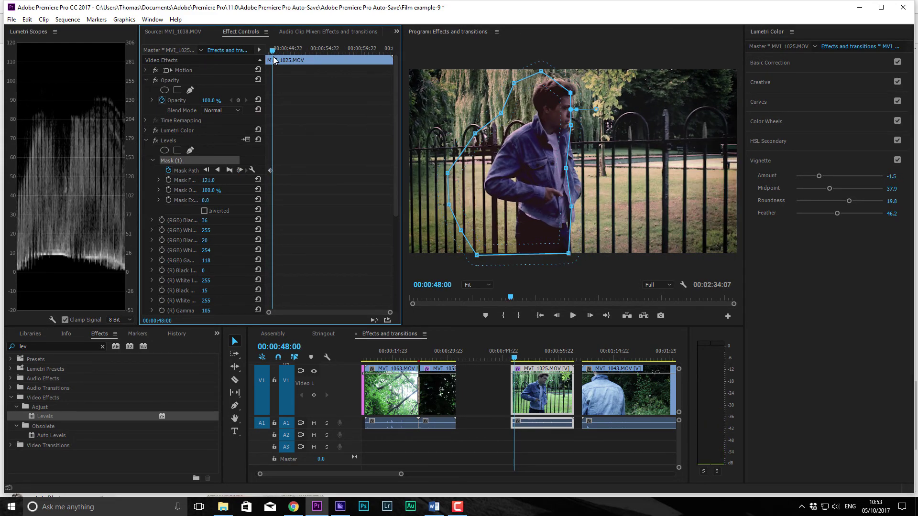
{"action": "left_click_drag", "start_coordinate": [515, 159], "coordinate": [536, 167]}
{"action": "left_click_drag", "start_coordinate": [274, 52], "coordinate": [282, 53]}
{"action": "left_click_drag", "start_coordinate": [505, 170], "coordinate": [485, 170]}
{"action": "mouse_move", "coordinate": [282, 49]}
{"action": "left_mouse_down"}
{"action": "mouse_move", "coordinate": [299, 53]}
{"action": "mouse_move", "coordinate": [292, 53]}
{"action": "left_mouse_up"}
{"action": "left_click_drag", "start_coordinate": [498, 178], "coordinate": [514, 178]}
{"action": "left_click", "coordinate": [292, 53]}
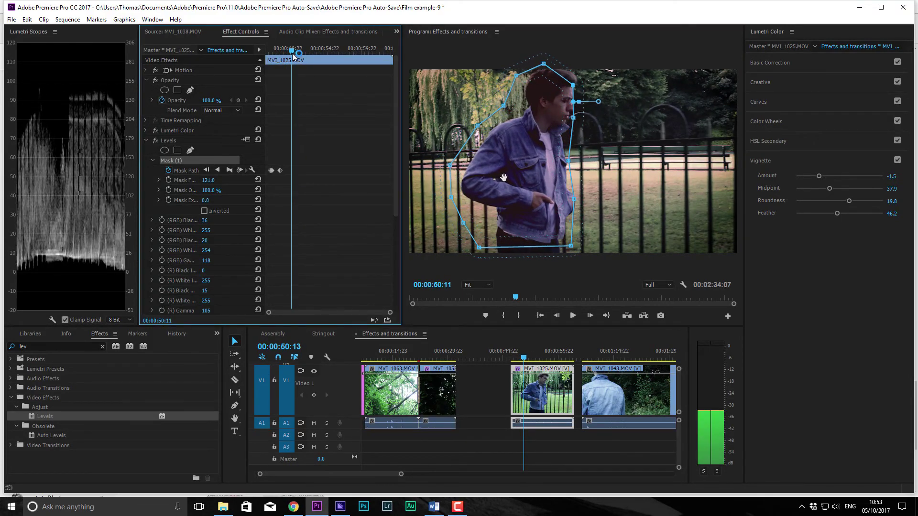
{"action": "left_click", "coordinate": [560, 106]}
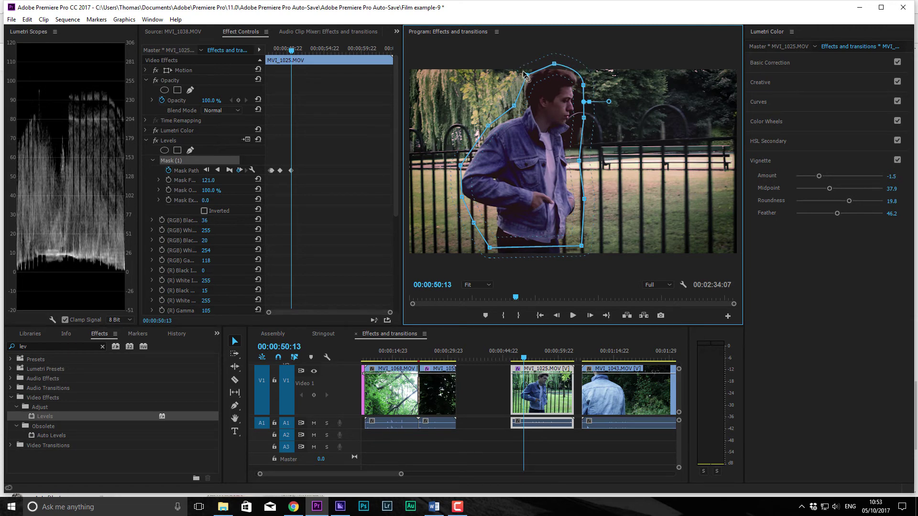
- Move the mask back over the man at 00:00:50:23 and pull an edge point outwards beside his body
{"action": "mouse_move", "coordinate": [291, 53]}
{"action": "left_mouse_down"}
{"action": "mouse_move", "coordinate": [284, 56]}
{"action": "mouse_move", "coordinate": [295, 62]}
{"action": "left_mouse_up"}
{"action": "left_click", "coordinate": [492, 170]}
{"action": "left_click_drag", "start_coordinate": [493, 170], "coordinate": [464, 173]}
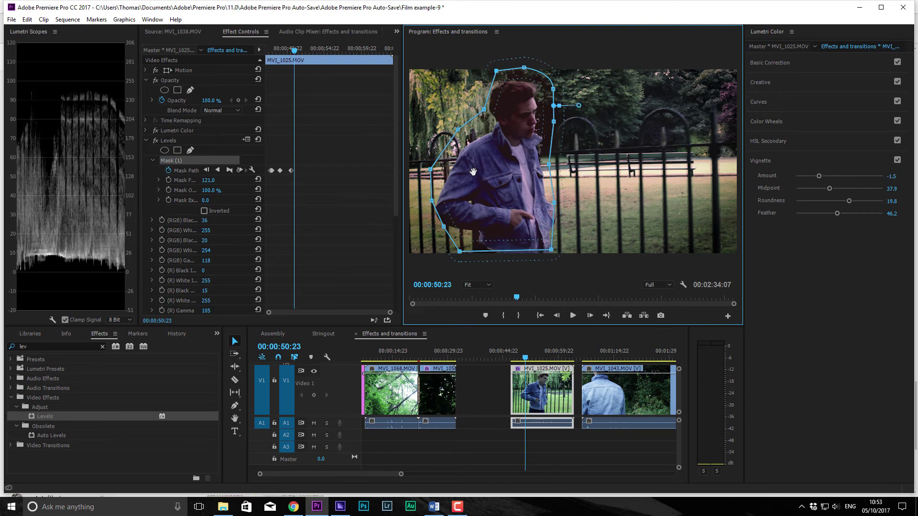
{"action": "left_click_drag", "start_coordinate": [554, 207], "coordinate": [563, 206]}
- Move the mask over the man at 00:00:53:19 and extend its outline around his outstretched arm
{"action": "left_click_drag", "start_coordinate": [294, 50], "coordinate": [315, 55]}
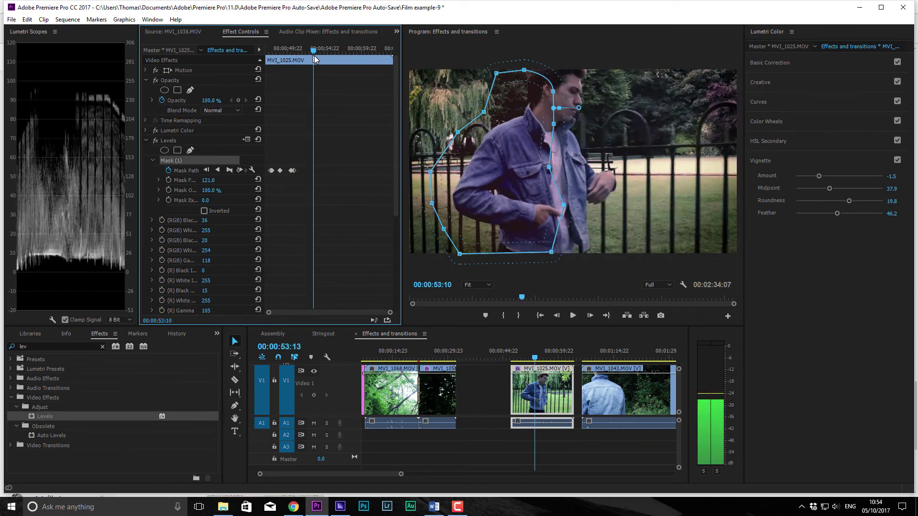
{"action": "left_click", "coordinate": [554, 168]}
{"action": "left_click_drag", "start_coordinate": [548, 164], "coordinate": [538, 162]}
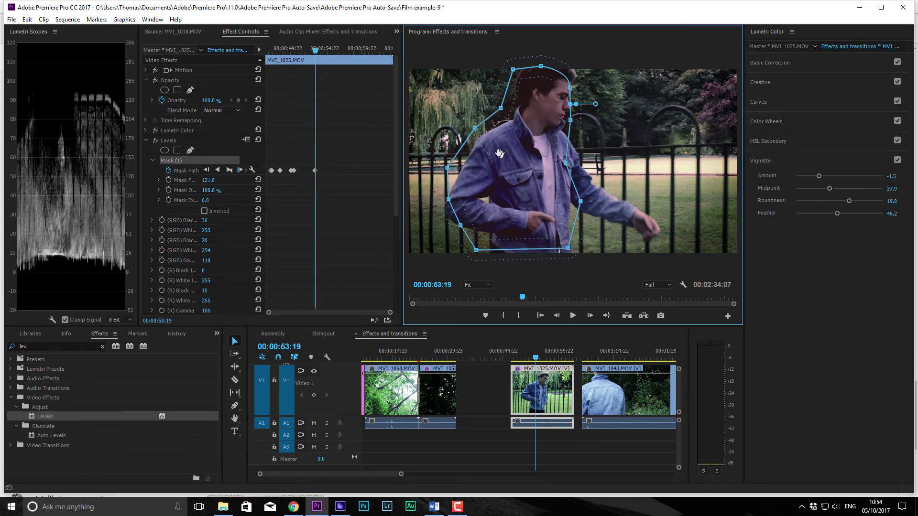
{"action": "left_click_drag", "start_coordinate": [581, 201], "coordinate": [790, 277]}
{"action": "left_click_drag", "start_coordinate": [579, 205], "coordinate": [582, 216]}
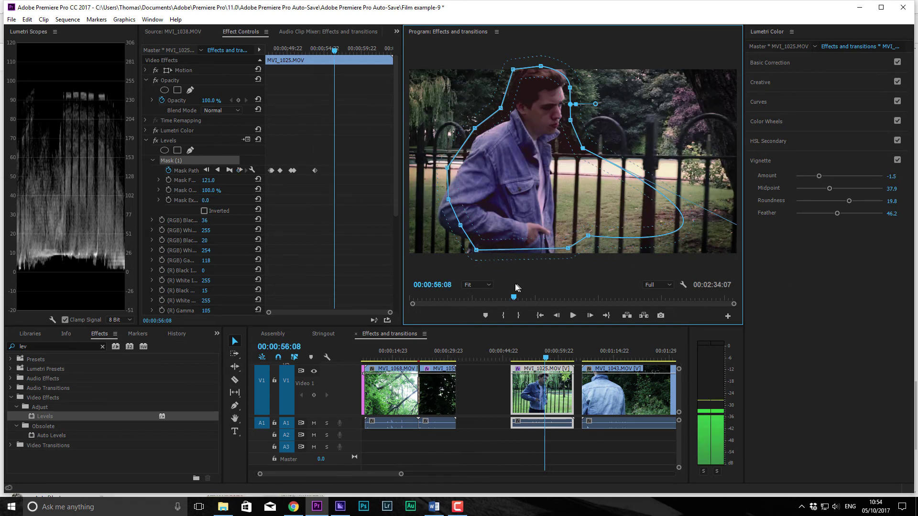
- Scrub through MVI_1025.MOV and play it back to review how the keyframed Levels mask follows the man
{"action": "left_click_drag", "start_coordinate": [515, 285], "coordinate": [529, 285]}
{"action": "left_click", "coordinate": [498, 381]}
{"action": "left_click_drag", "start_coordinate": [558, 356], "coordinate": [511, 356]}
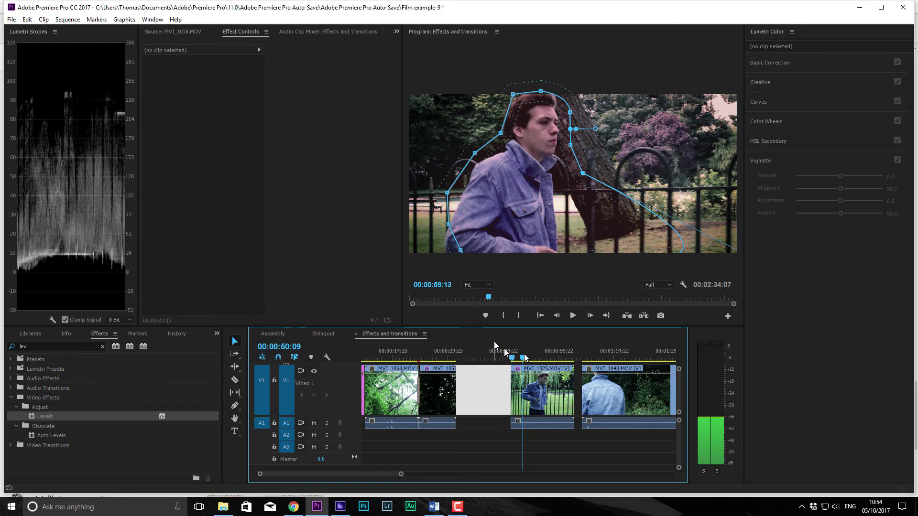
{"action": "key", "text": "space"}
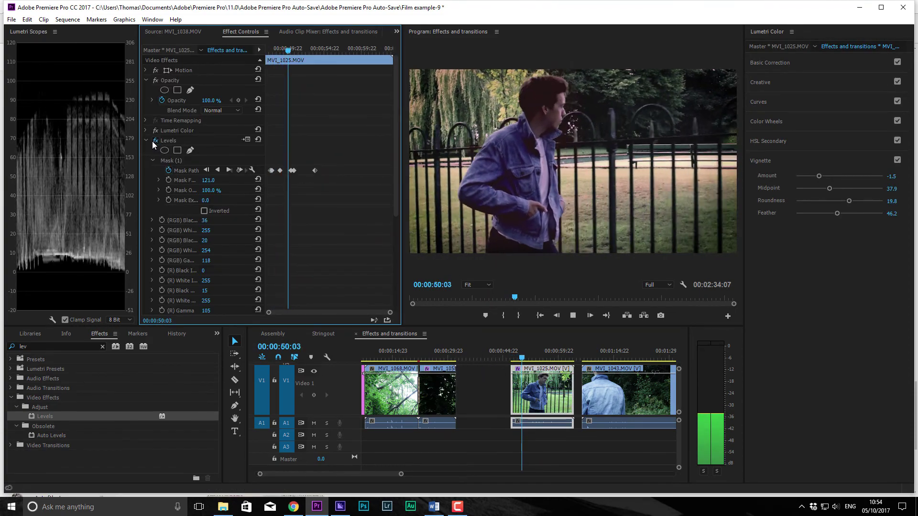
- Toggle the Levels effect off and on during playback of MVI_1025.MOV to compare the masked adjustment
{"action": "left_click", "coordinate": [153, 141]}
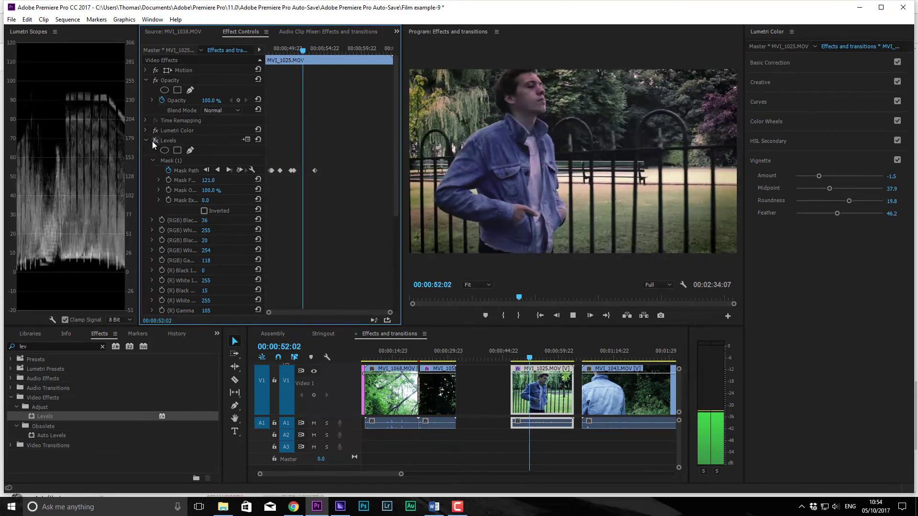
{"action": "left_click", "coordinate": [152, 142]}
{"action": "left_click", "coordinate": [153, 141]}
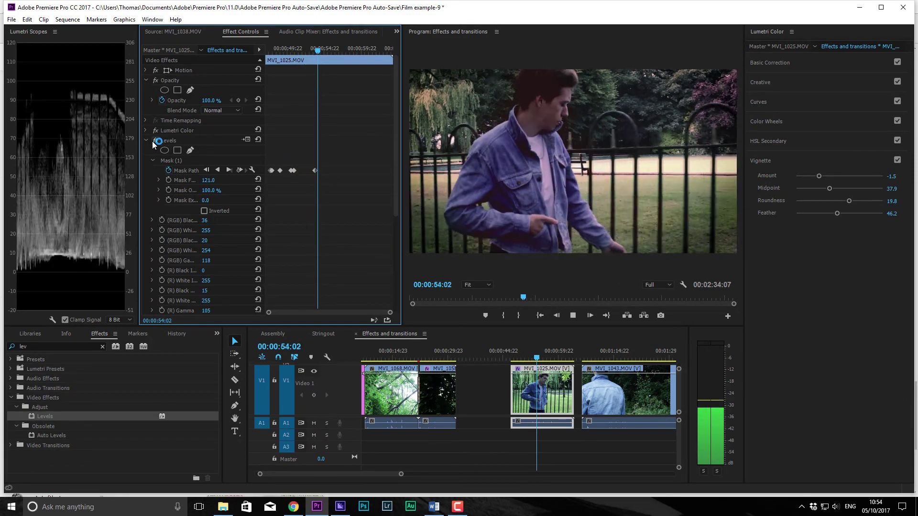
{"action": "key", "text": "space"}
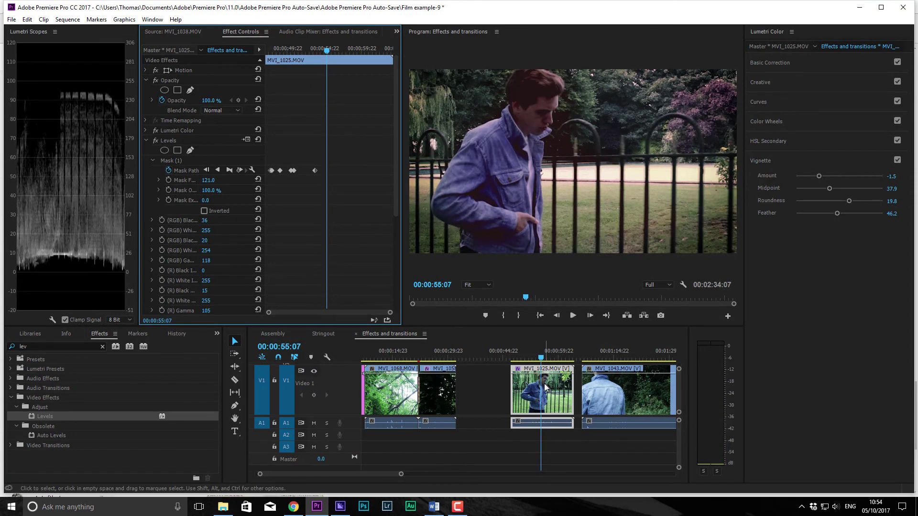
- Copy Mask (1) from the Levels effect and add a second Lumetri Color effect to MVI_1025.MOV
{"action": "left_click", "coordinate": [171, 161]}
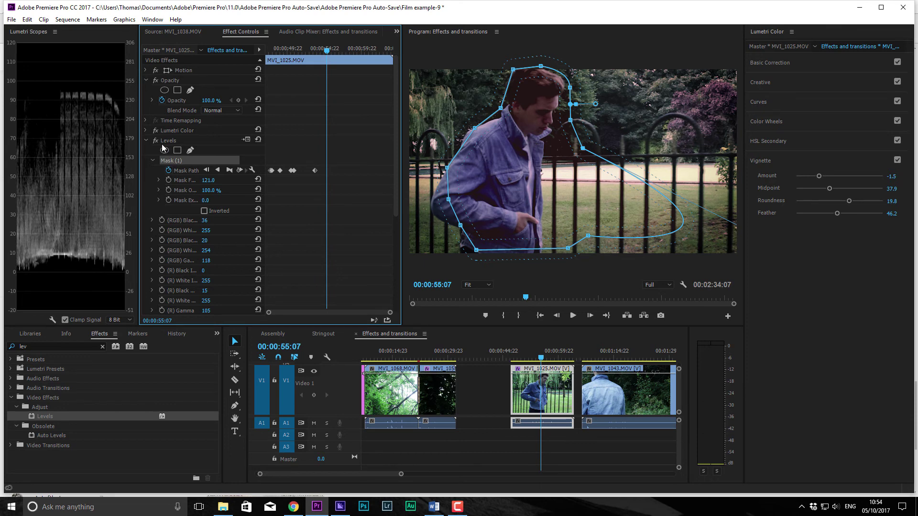
{"action": "left_click", "coordinate": [152, 160]}
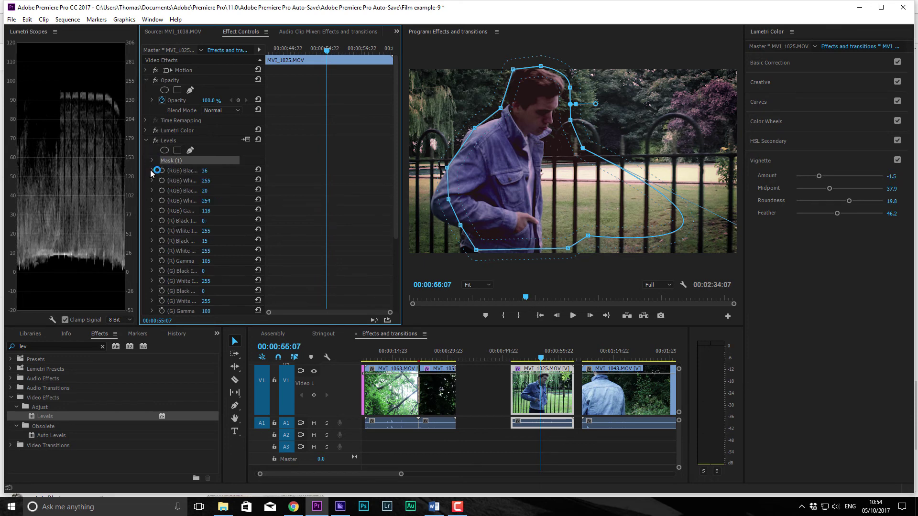
{"action": "left_click", "coordinate": [55, 340]}
{"action": "key", "text": "ctrl+s"}
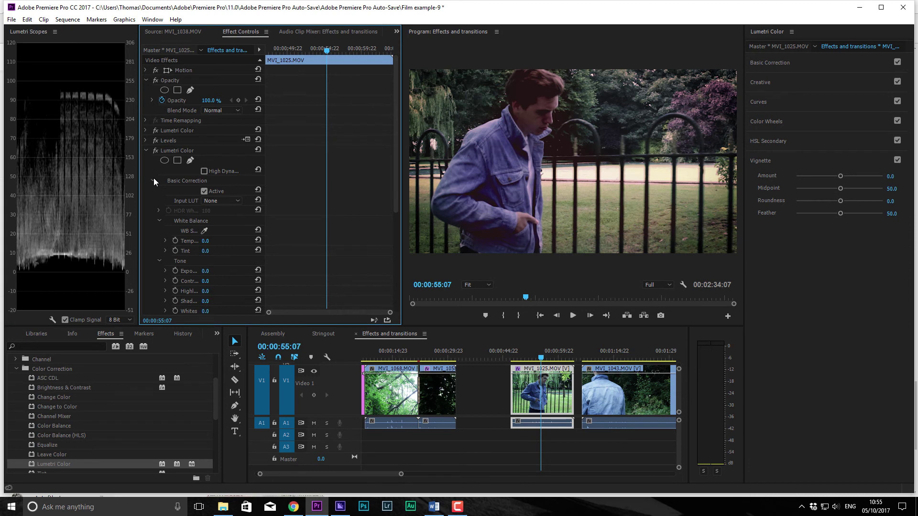
{"action": "left_click", "coordinate": [153, 180]}
{"action": "left_click", "coordinate": [171, 150]}
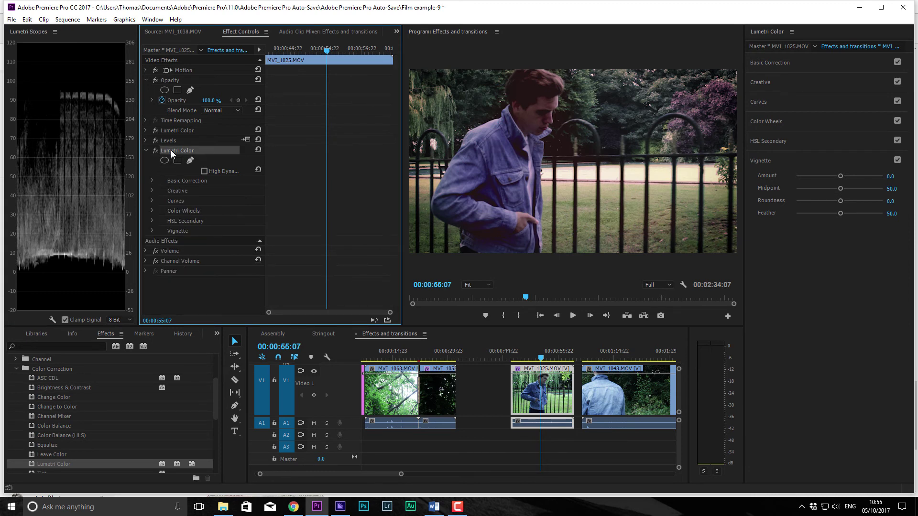
- Set Creative saturation to 0.0 in the second Lumetri Color effect and paste the copied keyframed mask onto it
{"action": "left_click", "coordinate": [152, 192]}
{"action": "left_click_drag", "start_coordinate": [211, 271], "coordinate": [143, 286]}
{"action": "key", "text": "ctrl+z"}
{"action": "key", "text": "ctrl+z"}
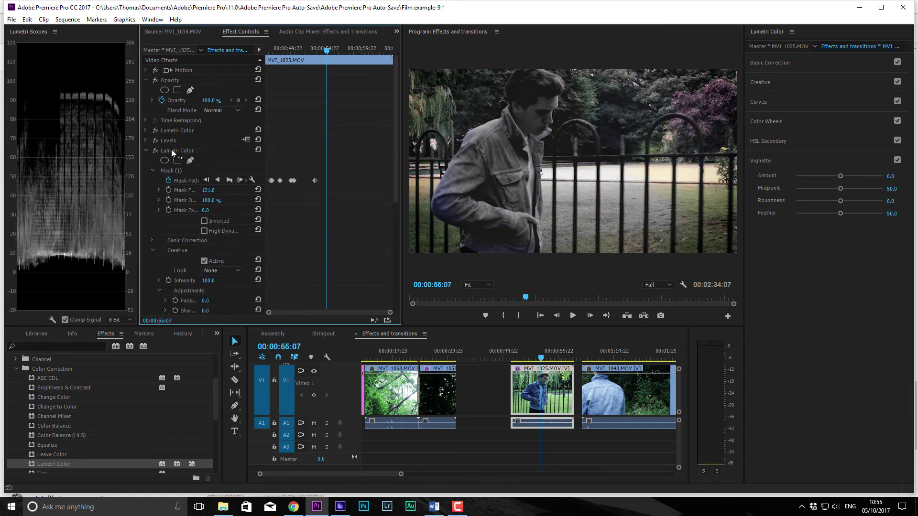
{"action": "left_click", "coordinate": [177, 160]}
- Play back MVI_1025.MOV to review how the masked black-and-white effect follows the man
{"action": "left_click_drag", "start_coordinate": [539, 359], "coordinate": [524, 362]}
{"action": "key", "text": "space"}
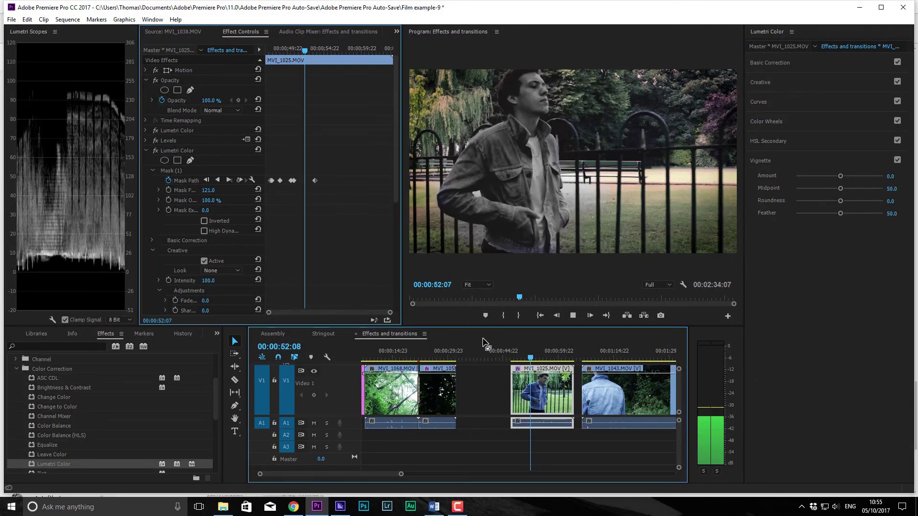
{"action": "key", "text": "space"}
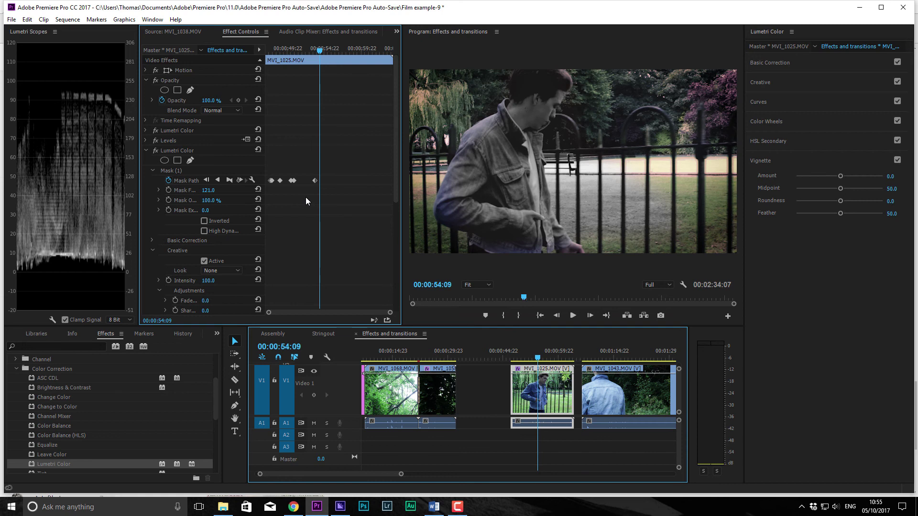
{"action": "left_click", "coordinate": [65, 346]}
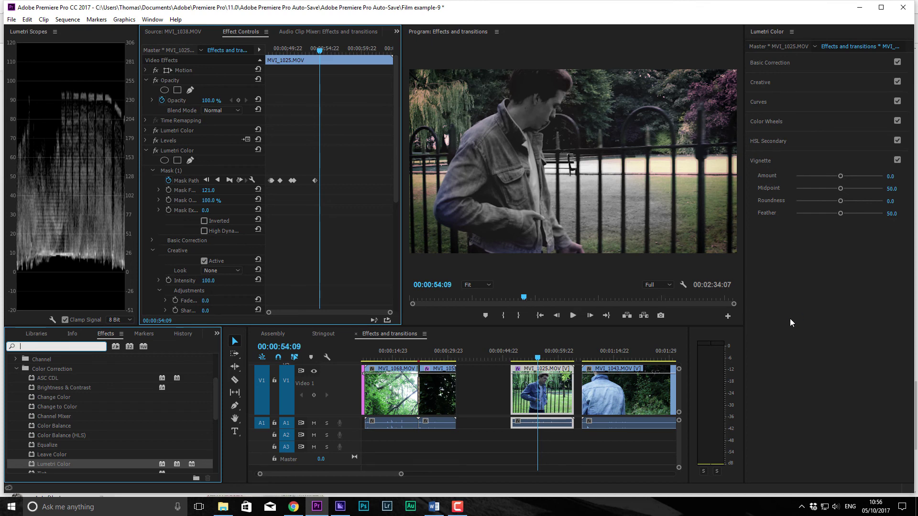
{"action": "left_click", "coordinate": [540, 359]}
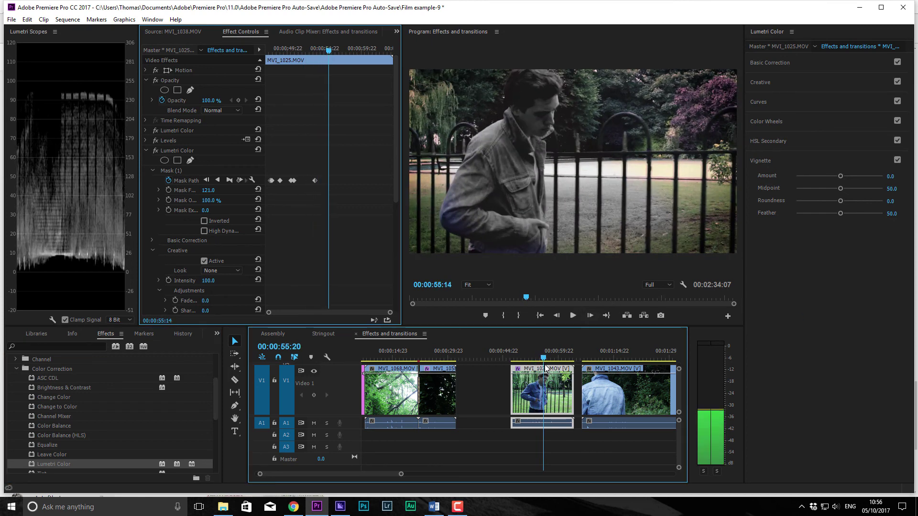
{"action": "key", "text": "space"}
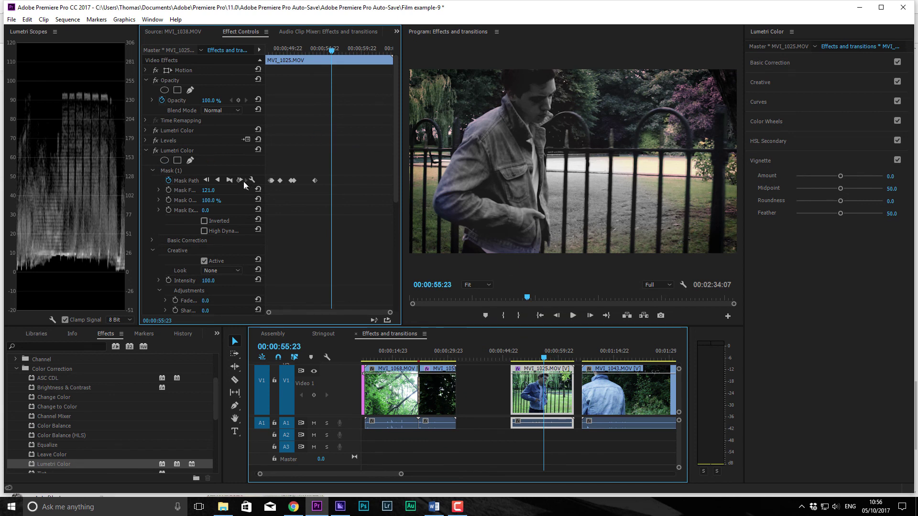
- Collapse the mask and Creative settings of the second Lumetri Color effect, and collapse the effect itself
{"action": "left_click", "coordinate": [152, 170]}
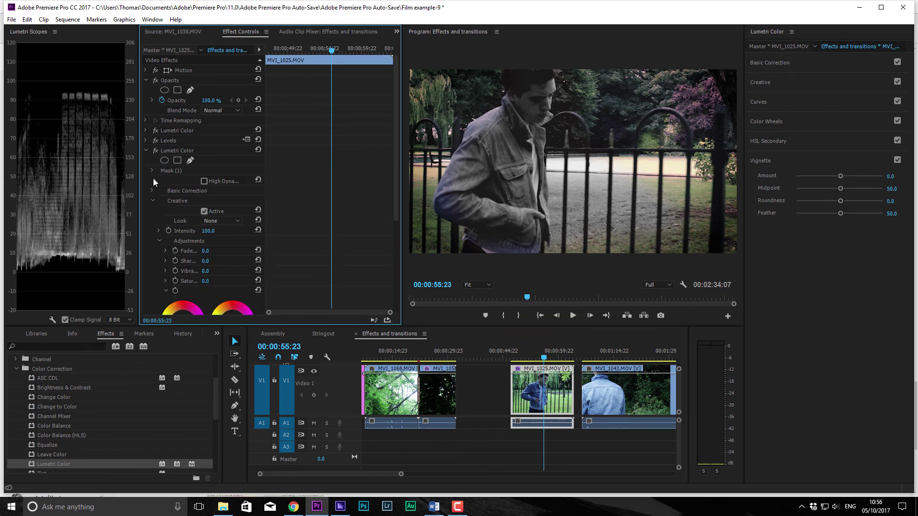
{"action": "left_click", "coordinate": [153, 202]}
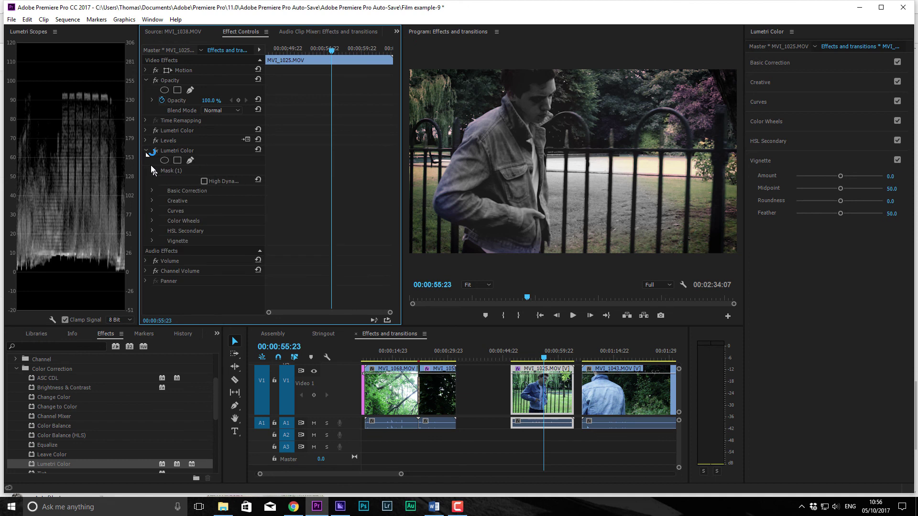
{"action": "left_click", "coordinate": [147, 151]}
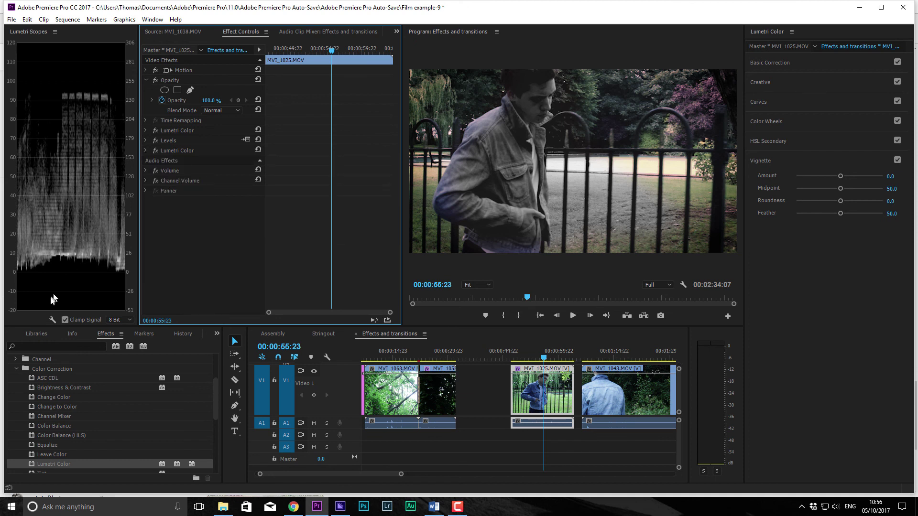
{"action": "left_click", "coordinate": [16, 369]}
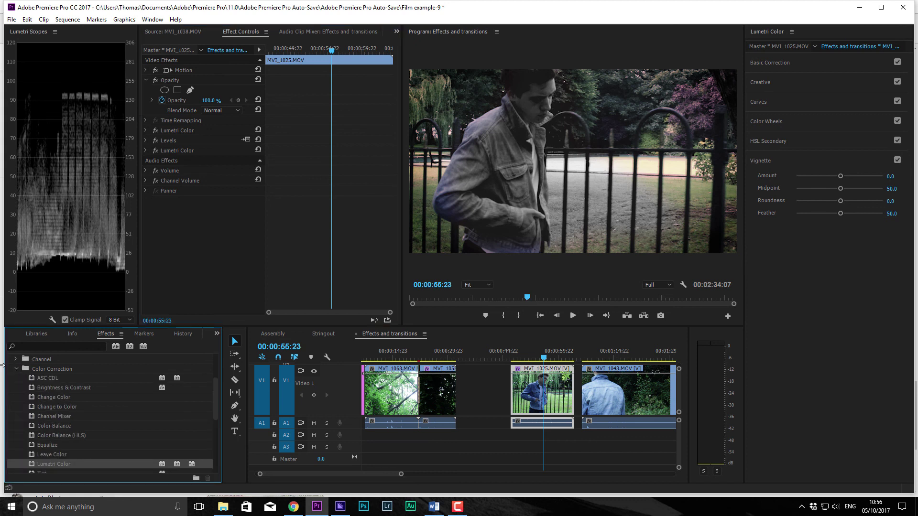